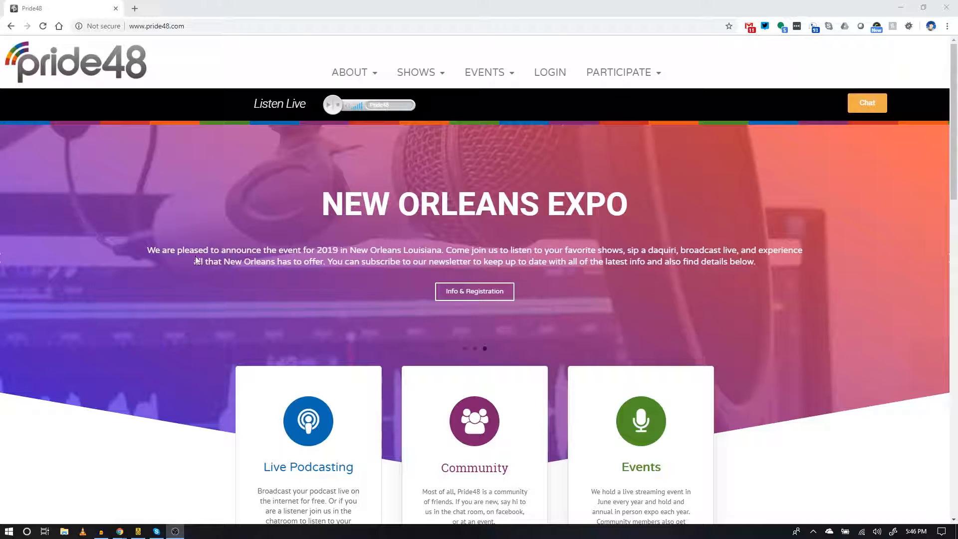
# Search the web for "rogue amoeba" in a new browser tab.
pyautogui.click(135, 9)
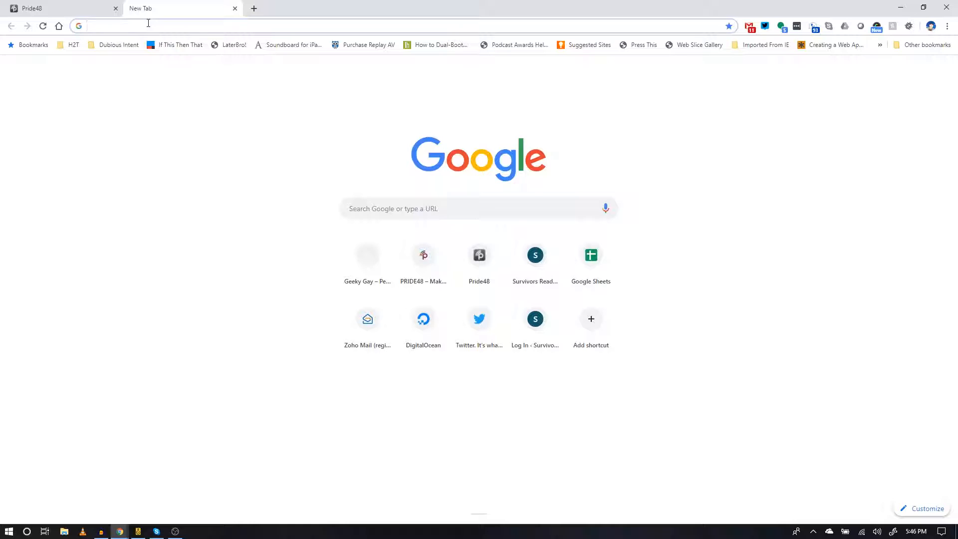
pyautogui.write('ro')
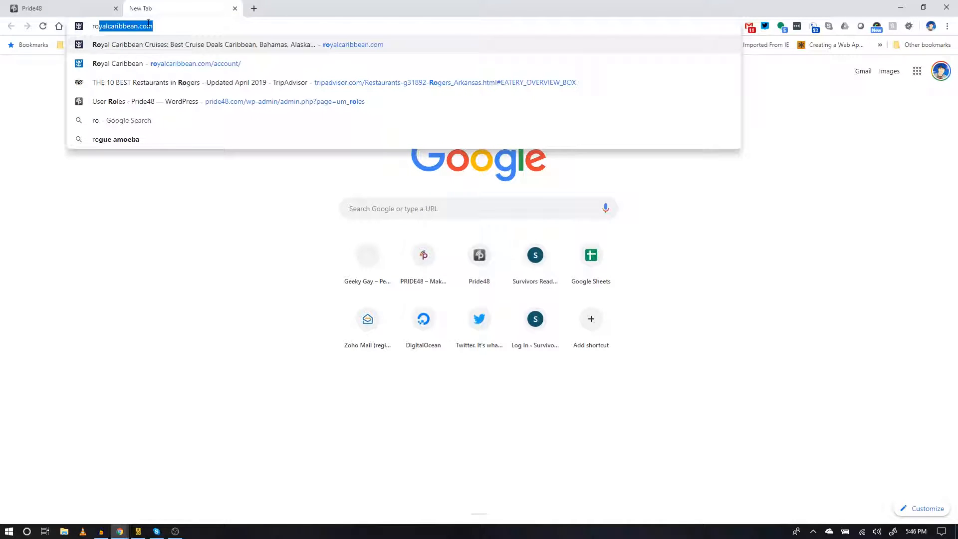
pyautogui.write('gue')
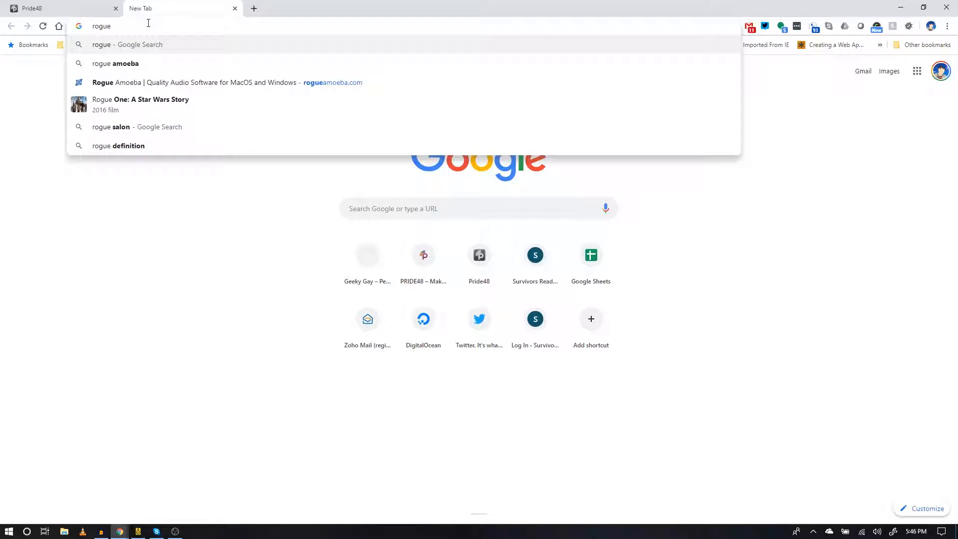
pyautogui.click(135, 64)
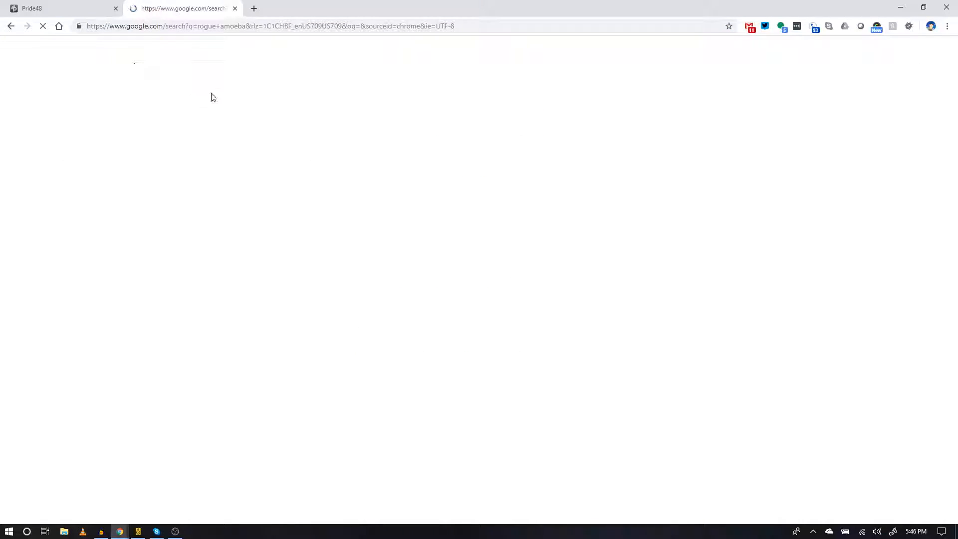
pyautogui.click(160, 128)
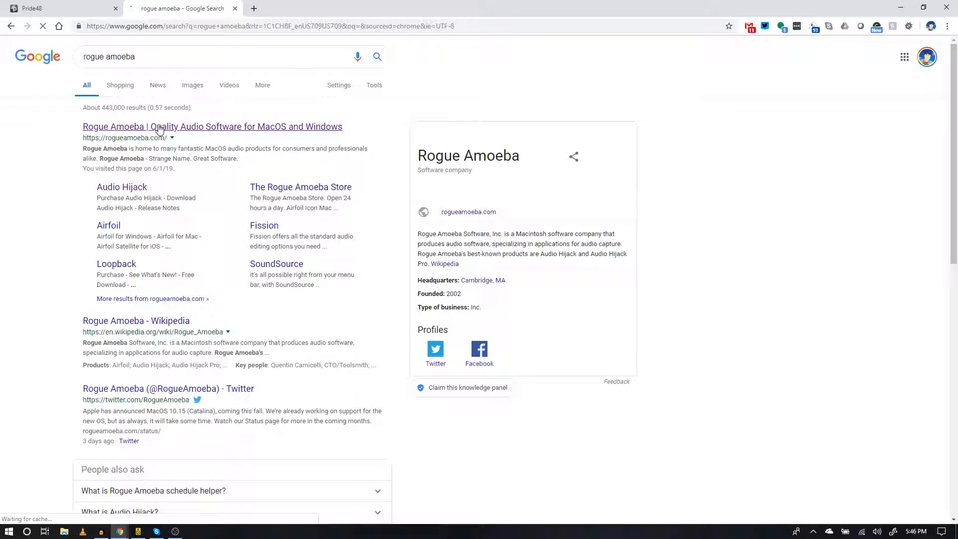
# Search the web for "voicemeeter banana" in the same tab.
pyautogui.click(151, 26)
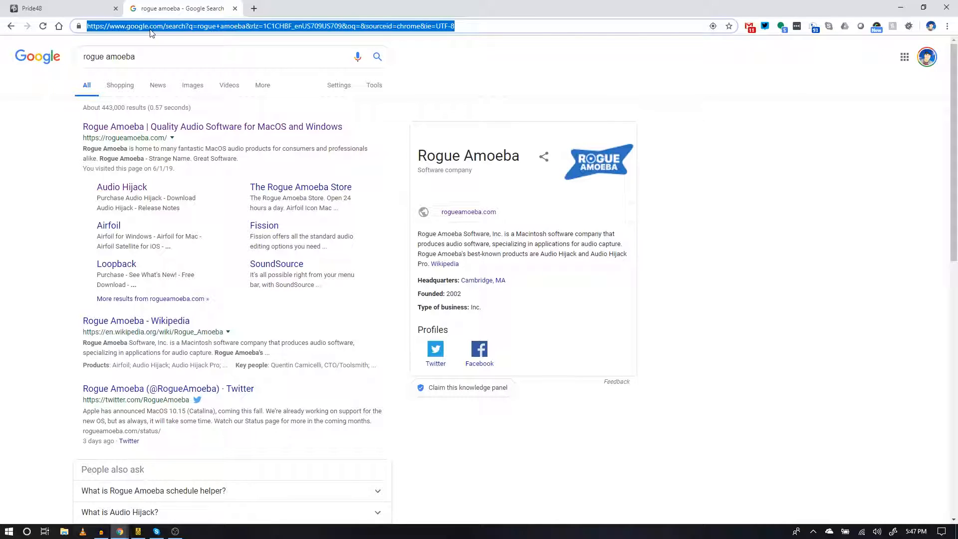
pyautogui.write('voi')
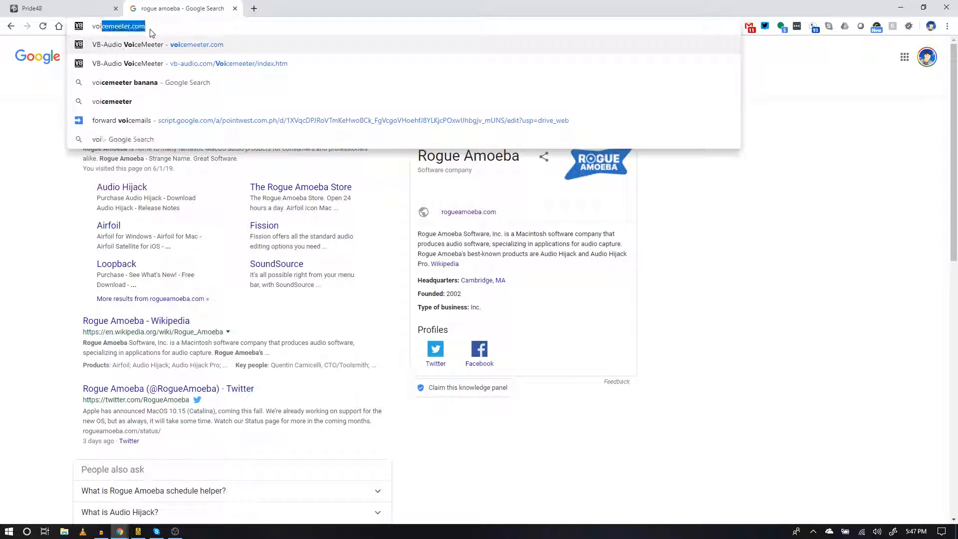
pyautogui.write('ceme')
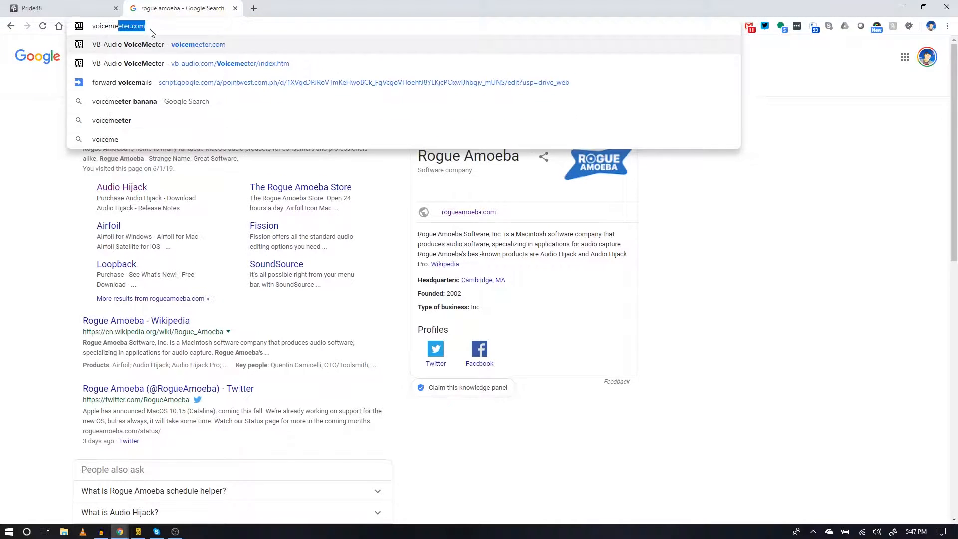
pyautogui.write('eter bana')
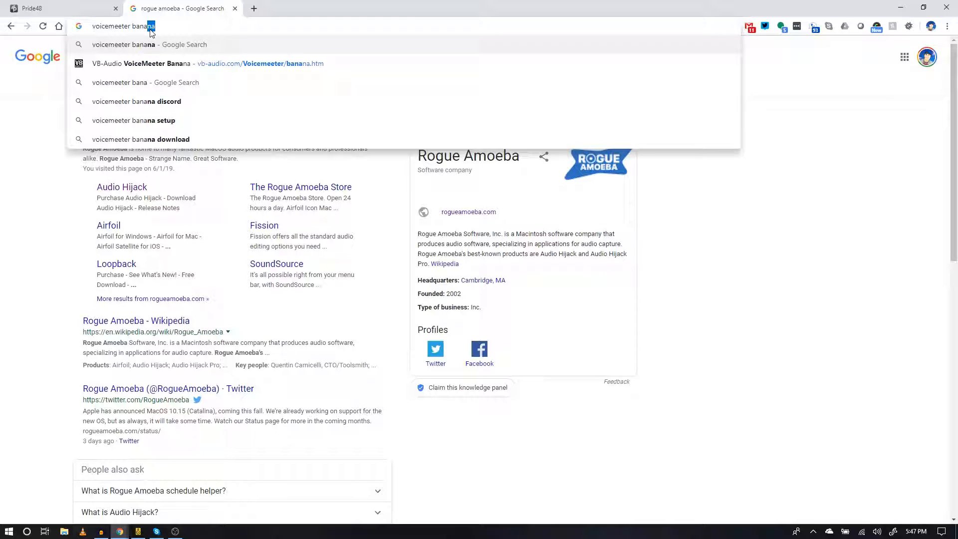
pyautogui.press('Return')
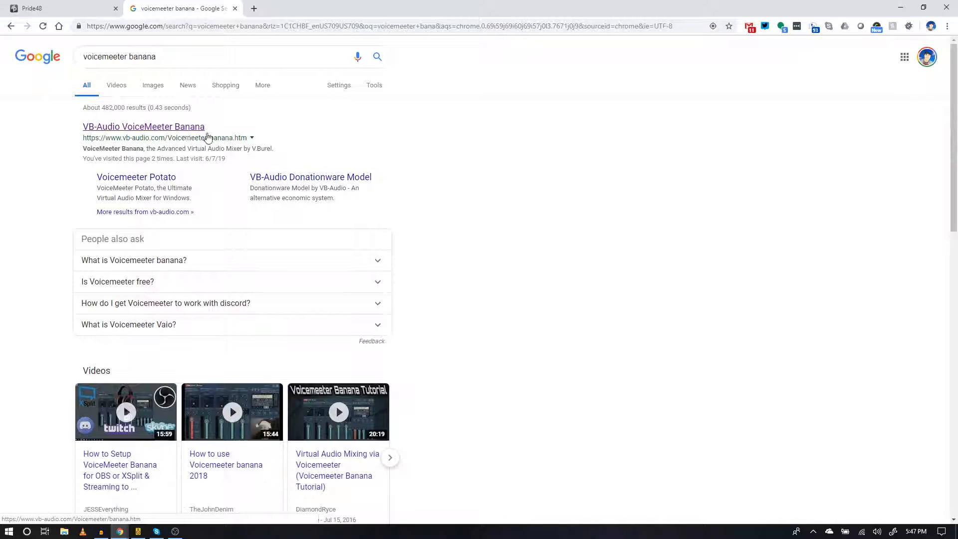
# Open the VB-Audio VoiceMeeter Banana page, view its download and install options, and minimize the browser.
pyautogui.click(191, 128)
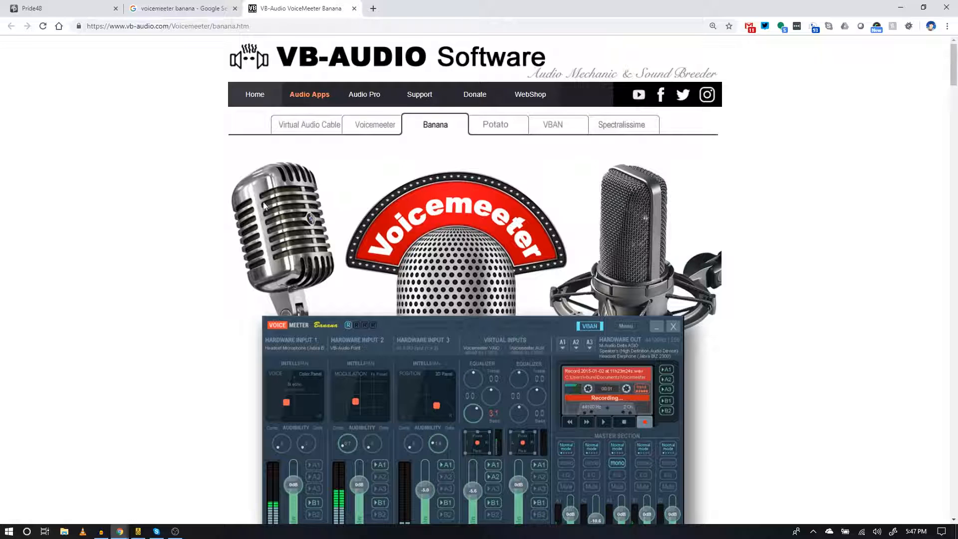
pyautogui.scroll(-2, 149, 300)
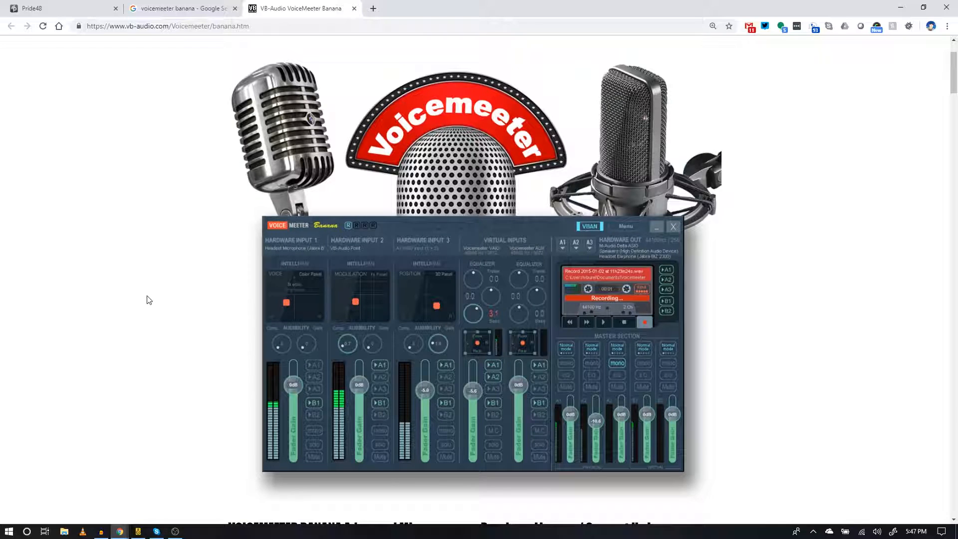
pyautogui.scroll(-7, 148, 299)
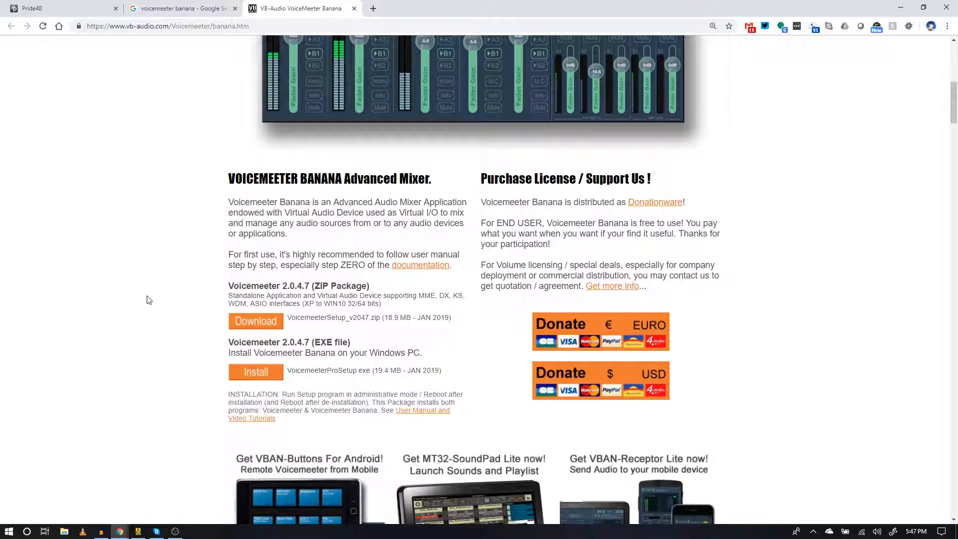
pyautogui.scroll(-1, 149, 300)
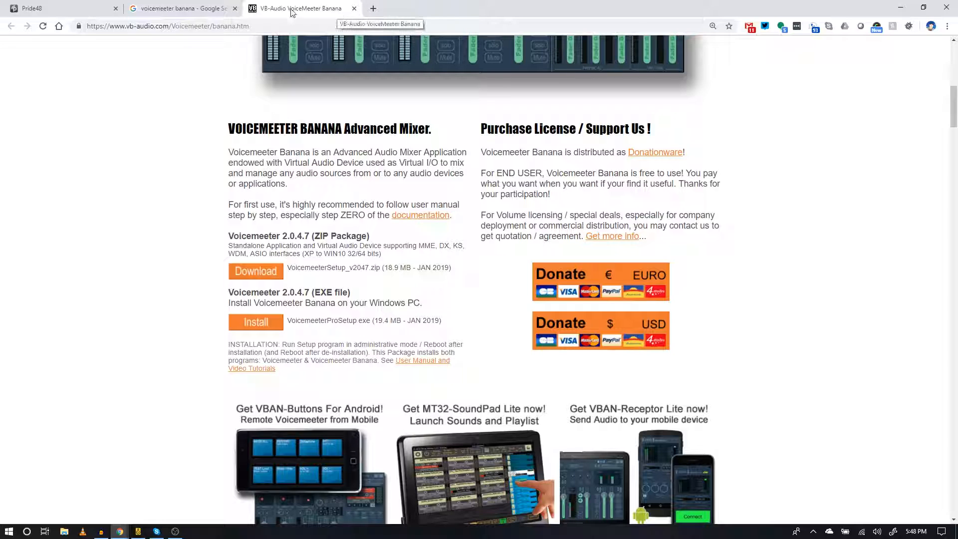
pyautogui.click(900, 9)
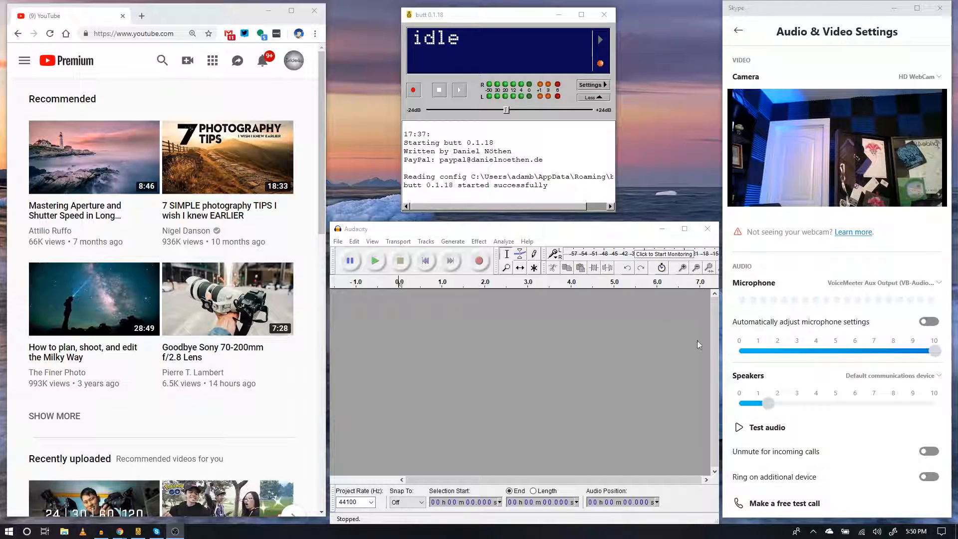
# Open the Windows Sound dialog at its playback devices and place the dialog over the Audacity window.
pyautogui.rightClick(876, 532)
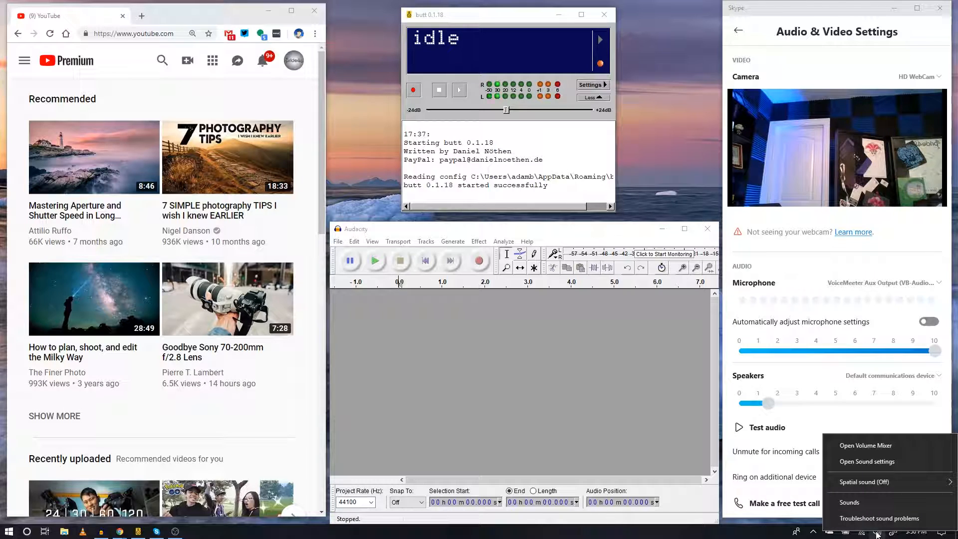
pyautogui.click(865, 500)
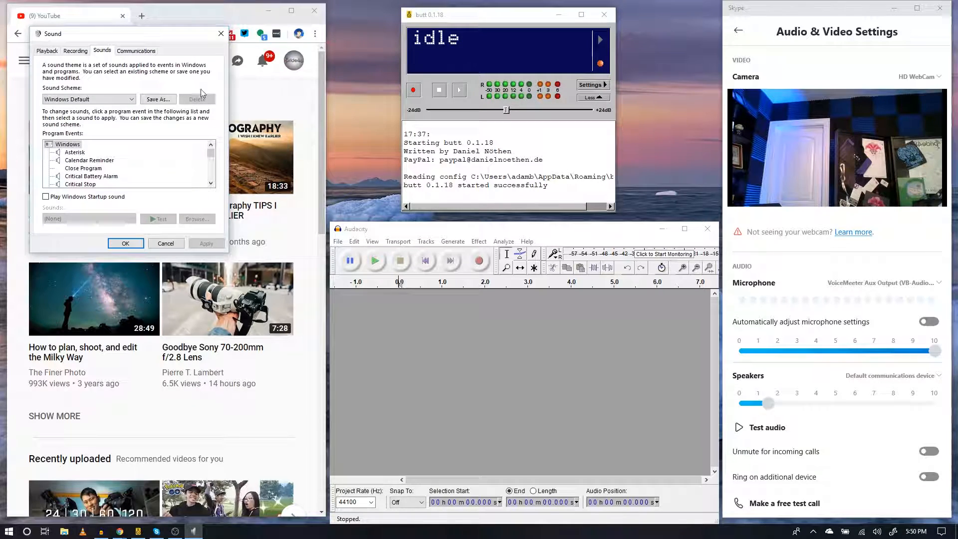
pyautogui.moveTo(173, 42); pyautogui.dragTo(622, 238)
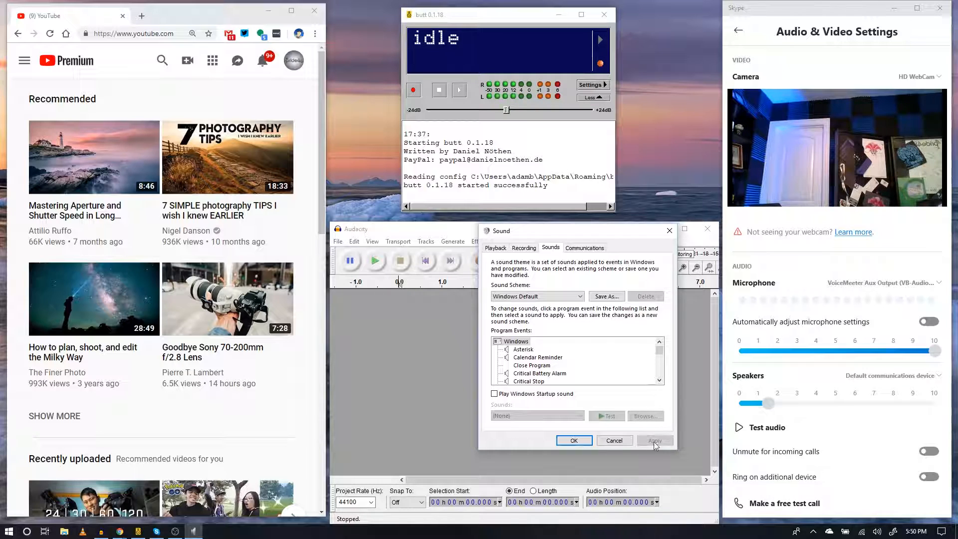
pyautogui.click(502, 249)
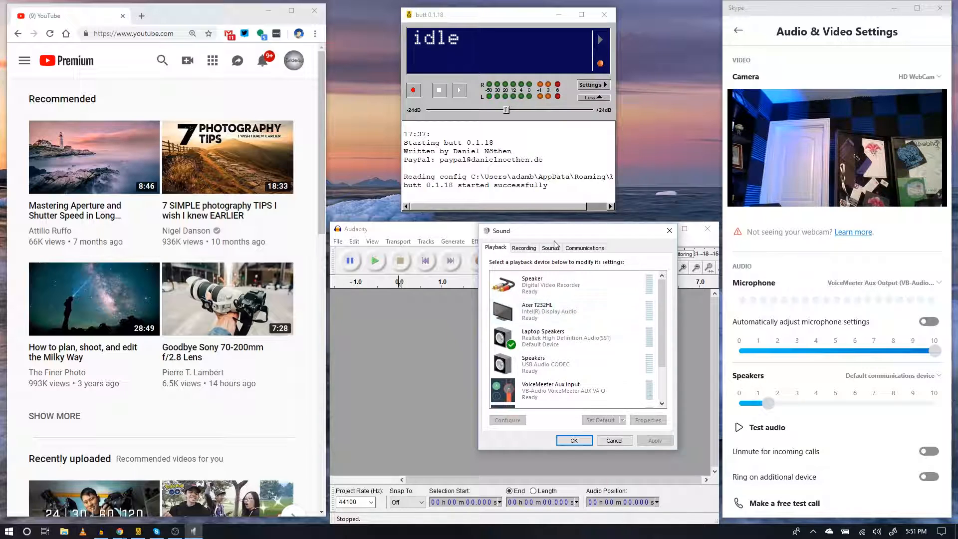
pyautogui.moveTo(553, 232); pyautogui.dragTo(521, 205)
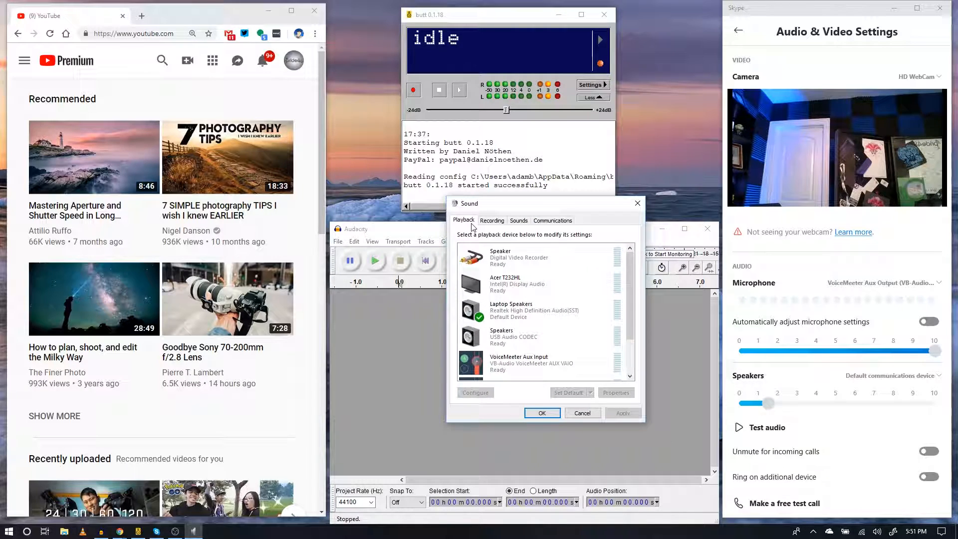
# Set VoiceMeeter Input as both the default playback device and the default communication device, and accept the sound settings.
pyautogui.scroll(-1, 543, 296)
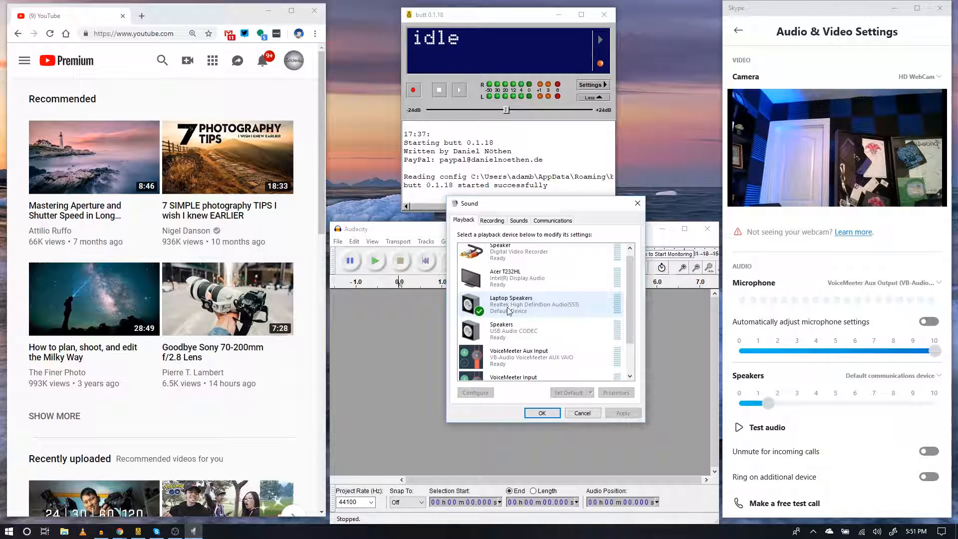
pyautogui.scroll(-1, 513, 307)
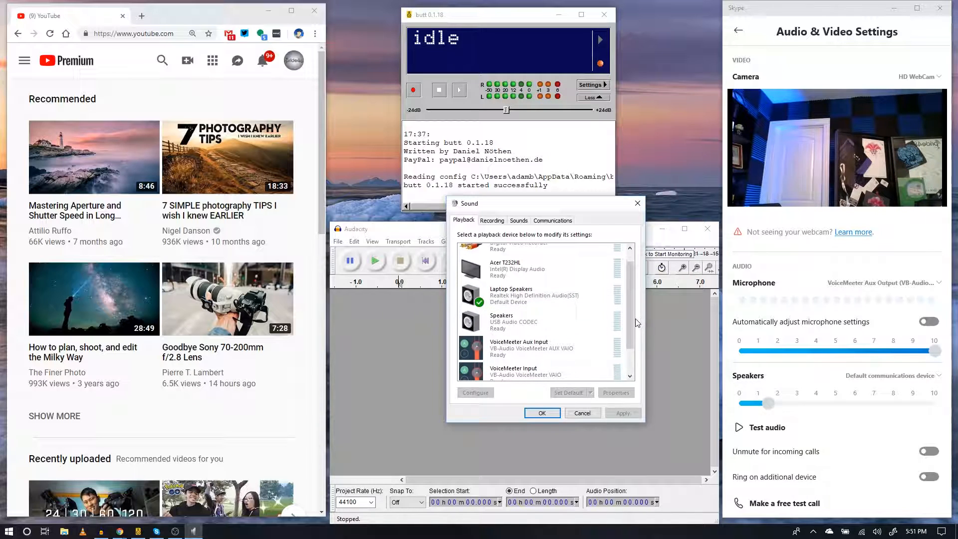
pyautogui.moveTo(631, 318); pyautogui.dragTo(628, 356)
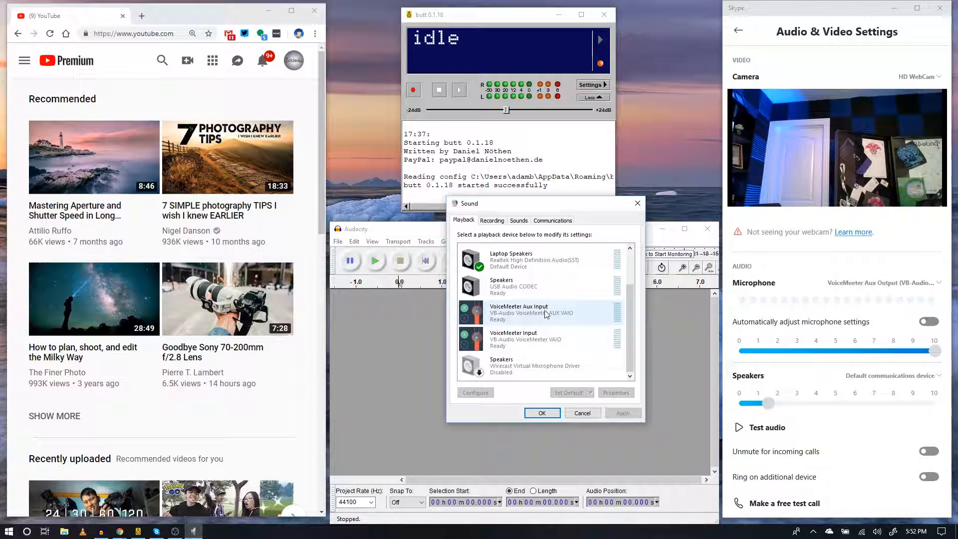
pyautogui.rightClick(513, 342)
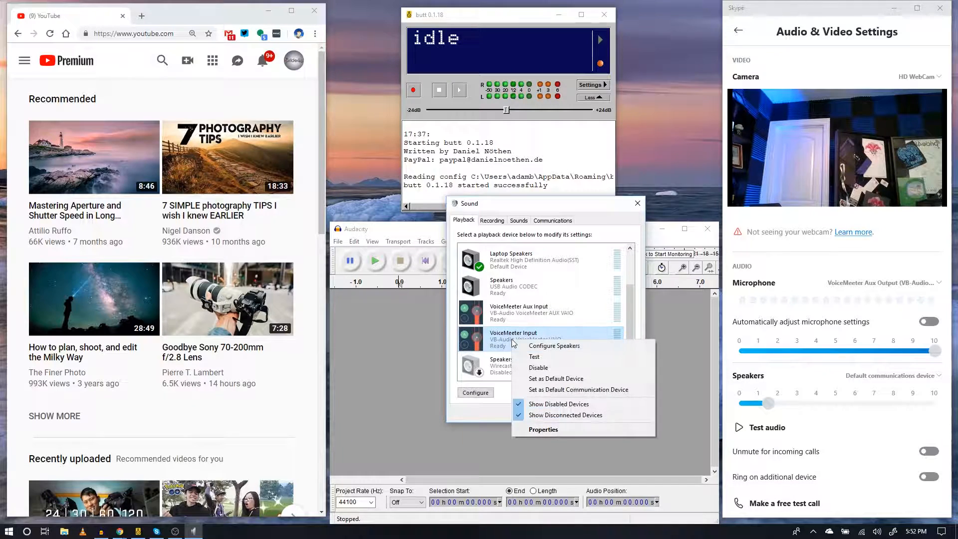
pyautogui.click(546, 379)
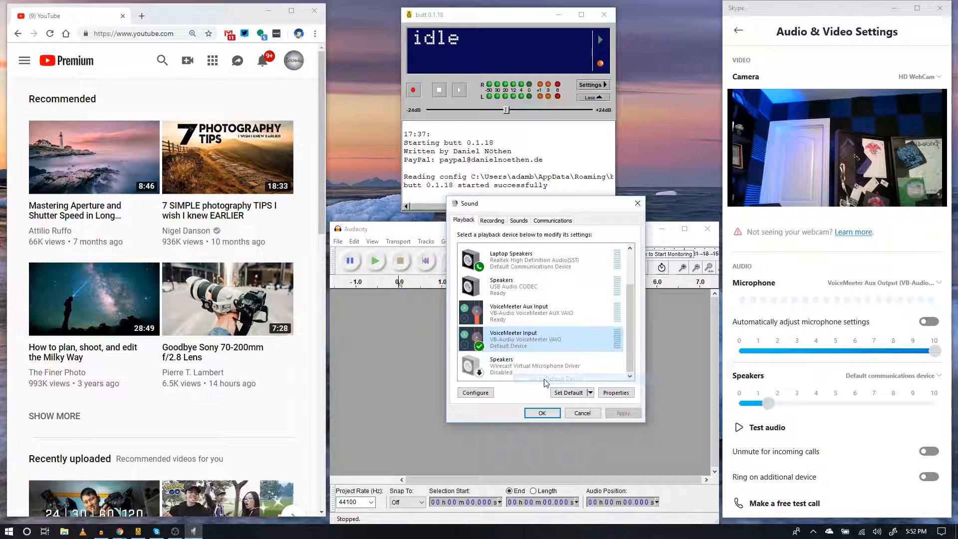
pyautogui.rightClick(511, 343)
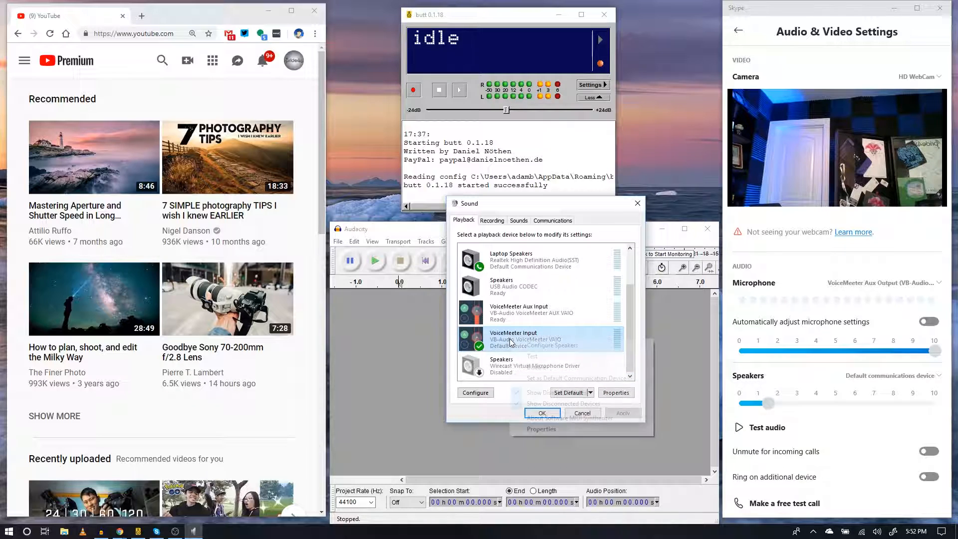
pyautogui.click(543, 379)
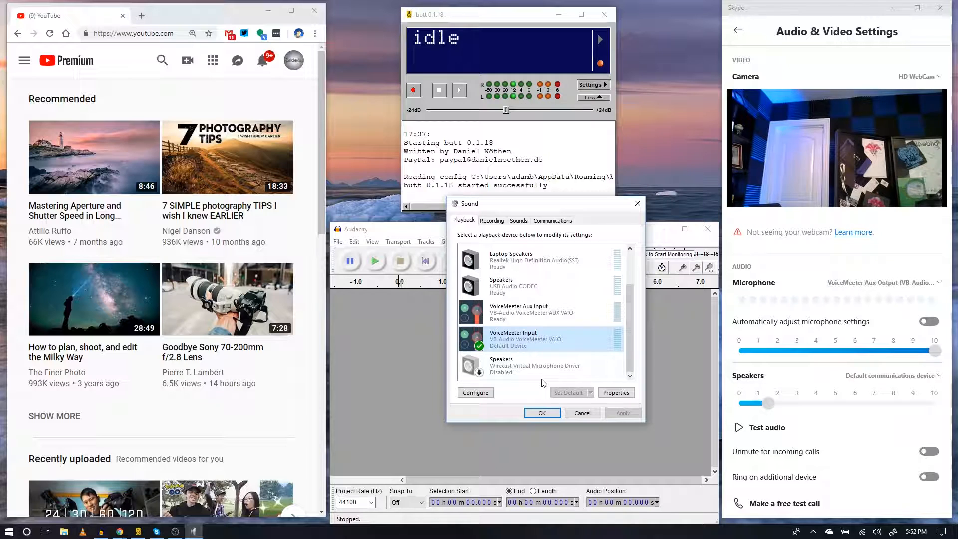
pyautogui.click(542, 414)
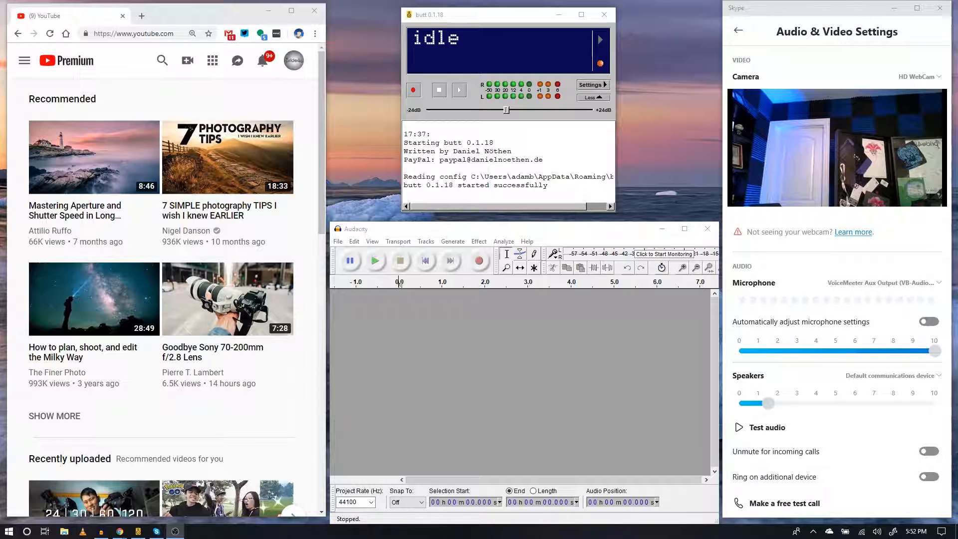
# Launch Voicemeeter Banana and move its mixer window lower, toward the middle of the desktop.
pyautogui.click(9, 532)
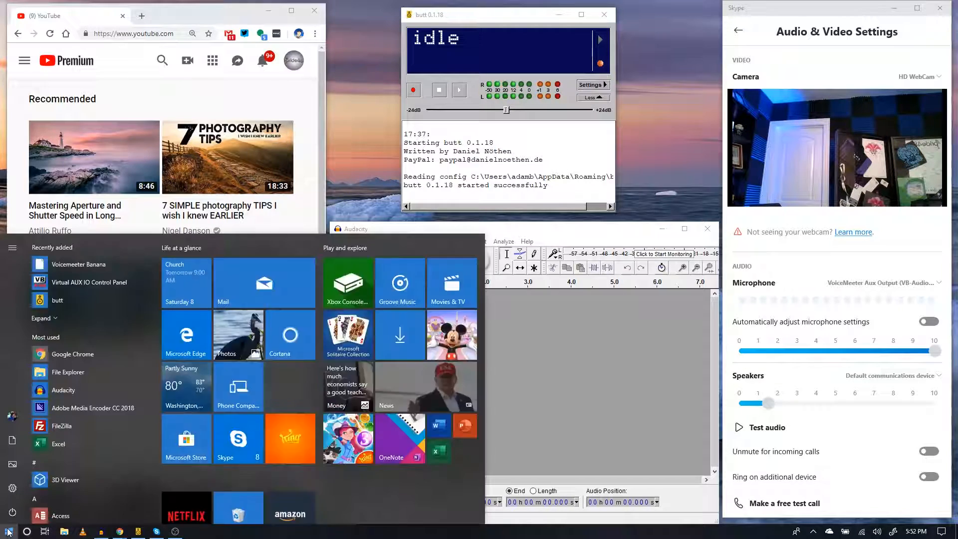
pyautogui.write('voice')
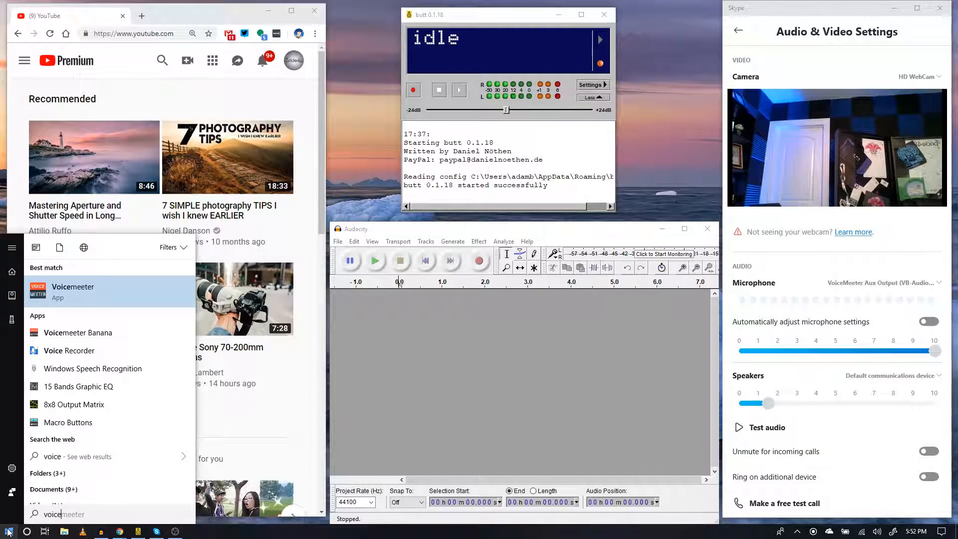
pyautogui.press('Down')
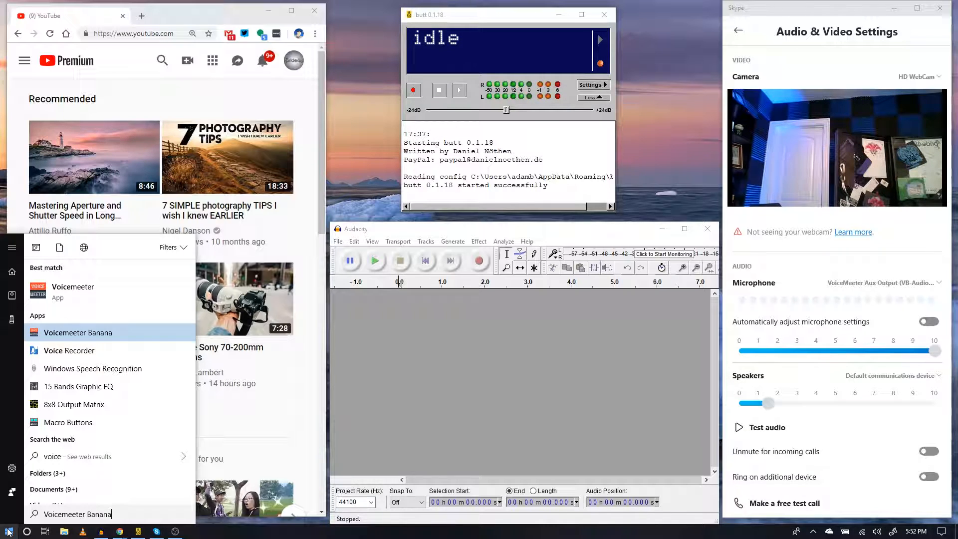
pyautogui.press('Return')
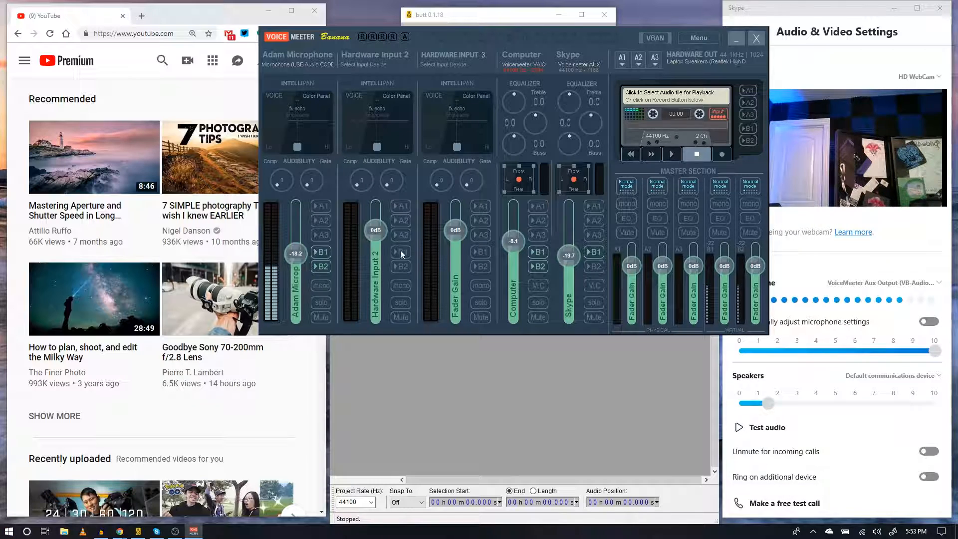
pyautogui.moveTo(364, 38); pyautogui.dragTo(426, 86)
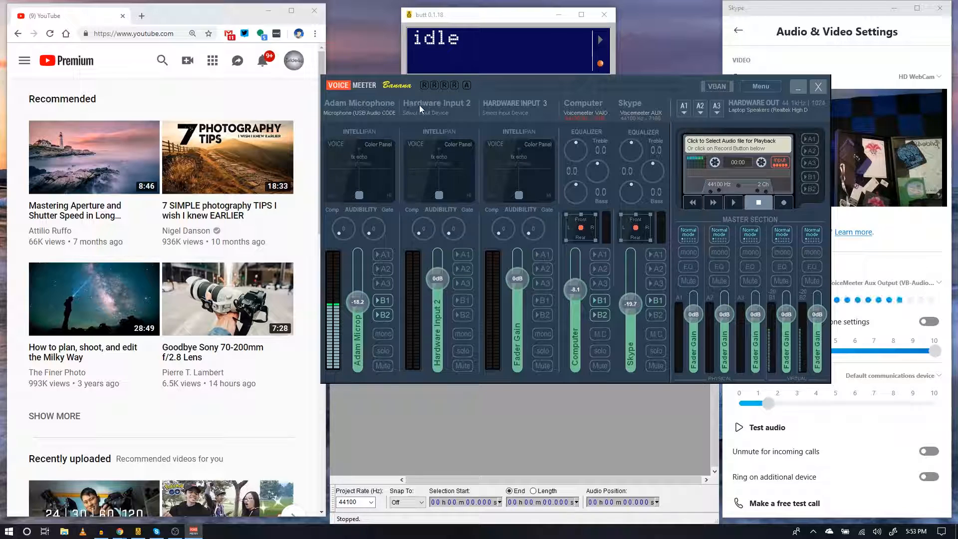
# Rename the first hardware input strip in the mixer to "Mic".
pyautogui.doubleClick(361, 102)
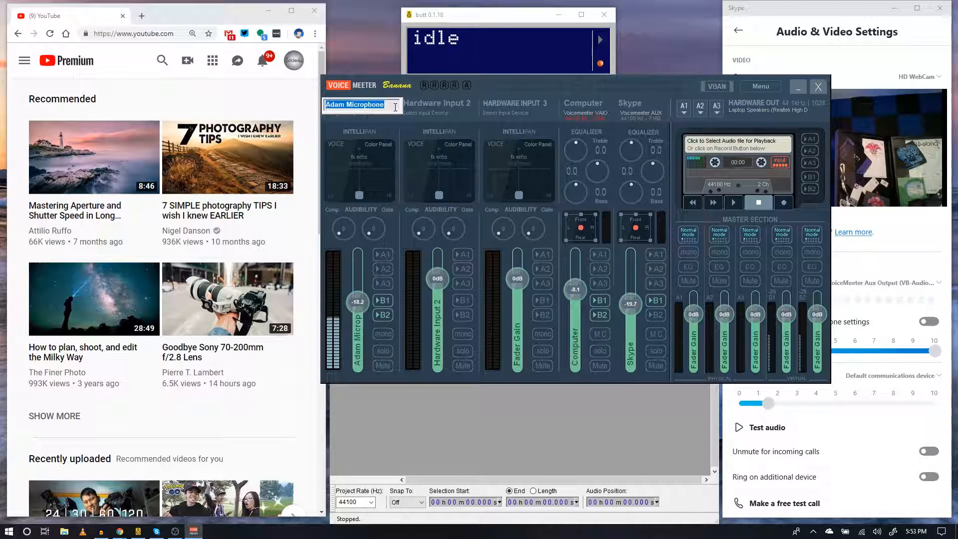
pyautogui.write('Mic')
pyautogui.press('Return')
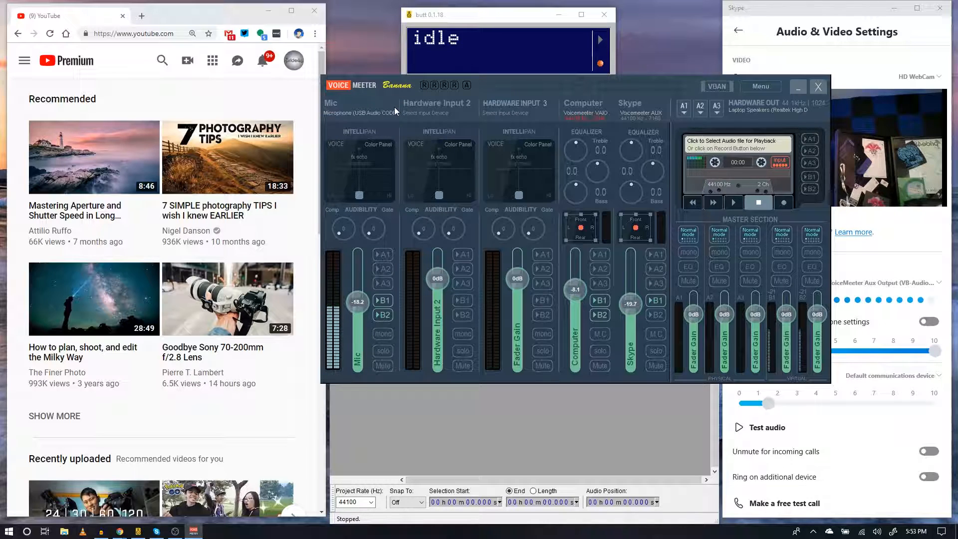
# Rename the first hardware input strip with the speaker's first name in the possessive followed by "Microphone".
pyautogui.doubleClick(336, 104)
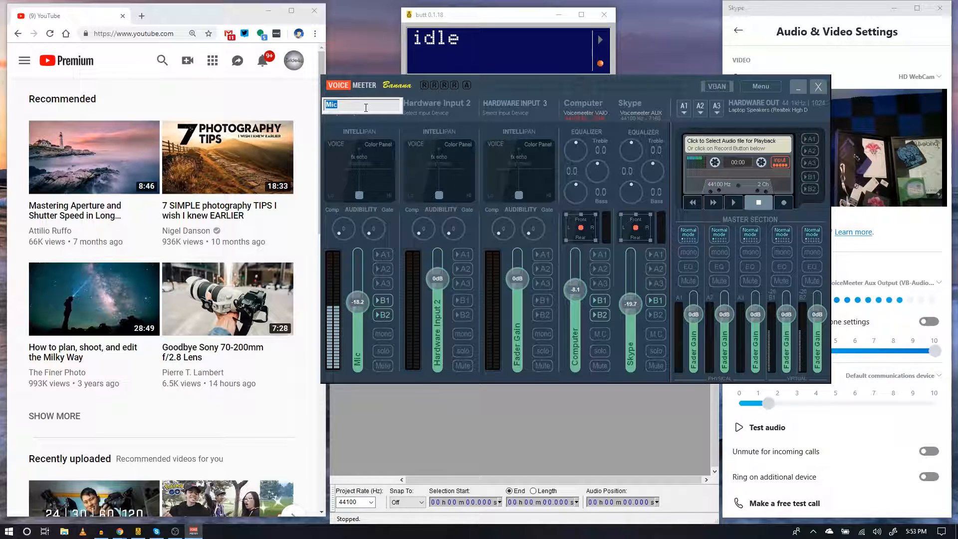
pyautogui.write("Adam's Microphone")
pyautogui.press('Return')
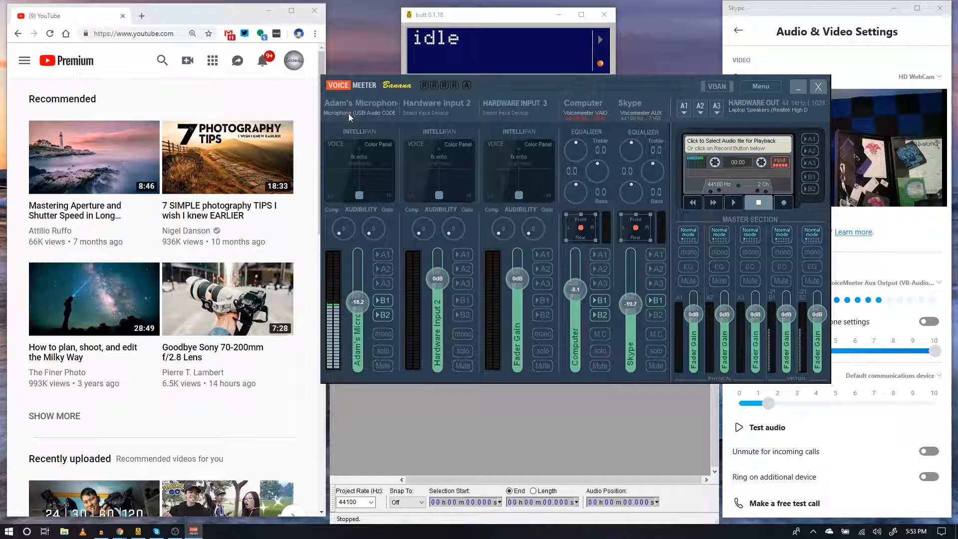
# Try KS: Digital Video Recorder as the first strip's input device, then set it to MME: Microphone (USB Audio CODEC).
pyautogui.click(348, 113)
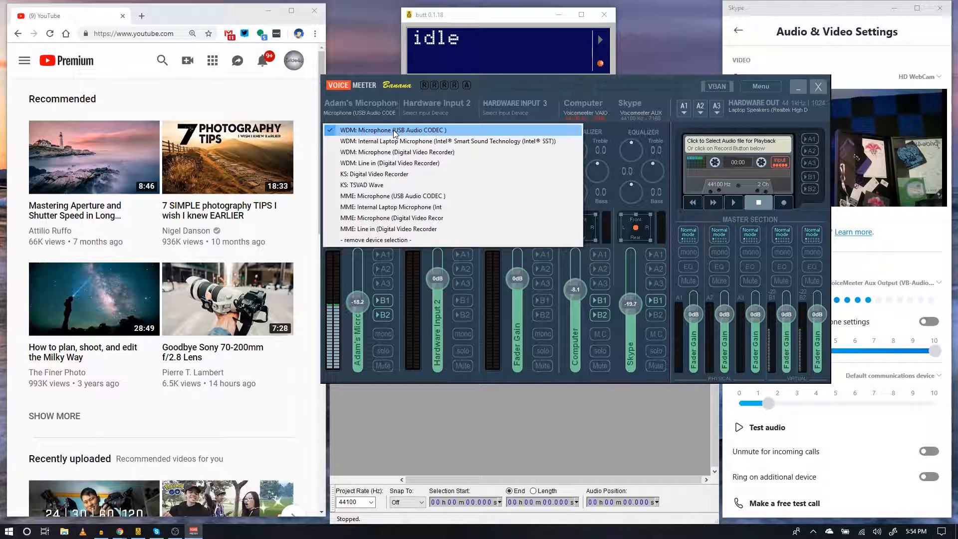
pyautogui.click(388, 175)
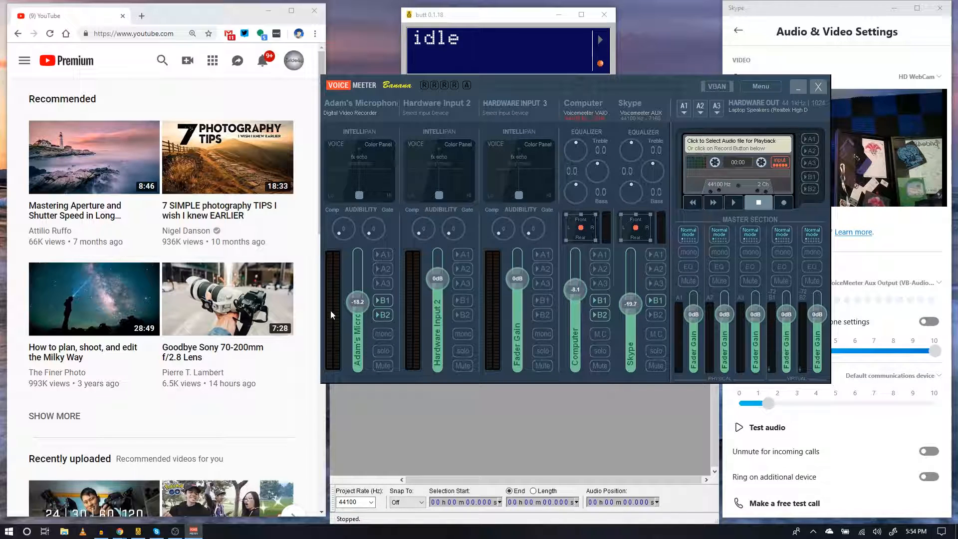
pyautogui.click(361, 114)
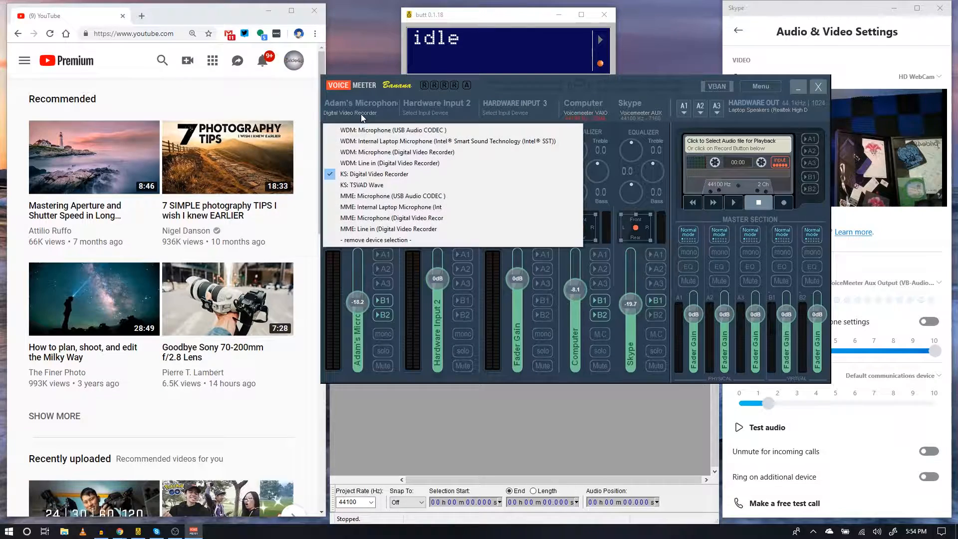
pyautogui.click(397, 197)
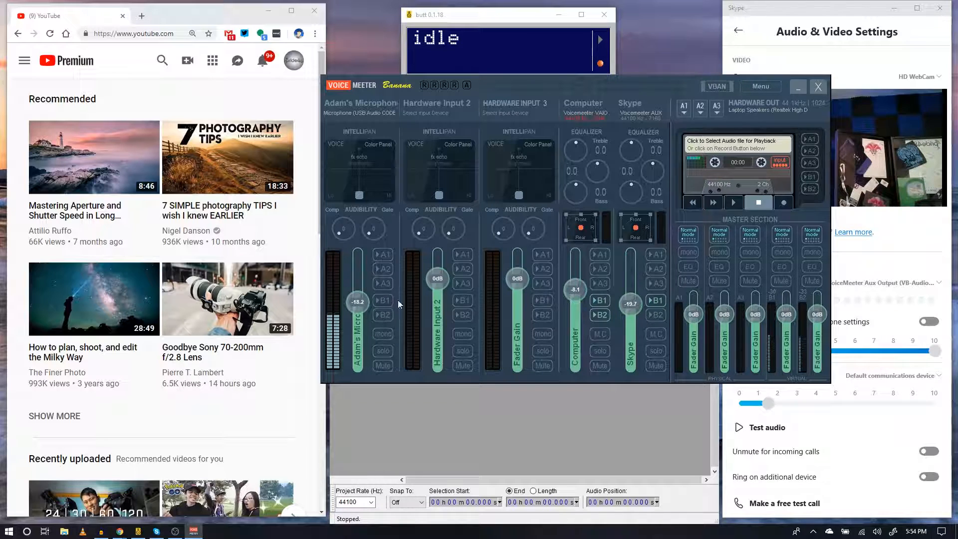
# Turn off the B1 and B2 outputs on the Computer strip and the B1 output on the Skype strip.
pyautogui.click(594, 314)
pyautogui.click(595, 302)
pyautogui.click(650, 301)
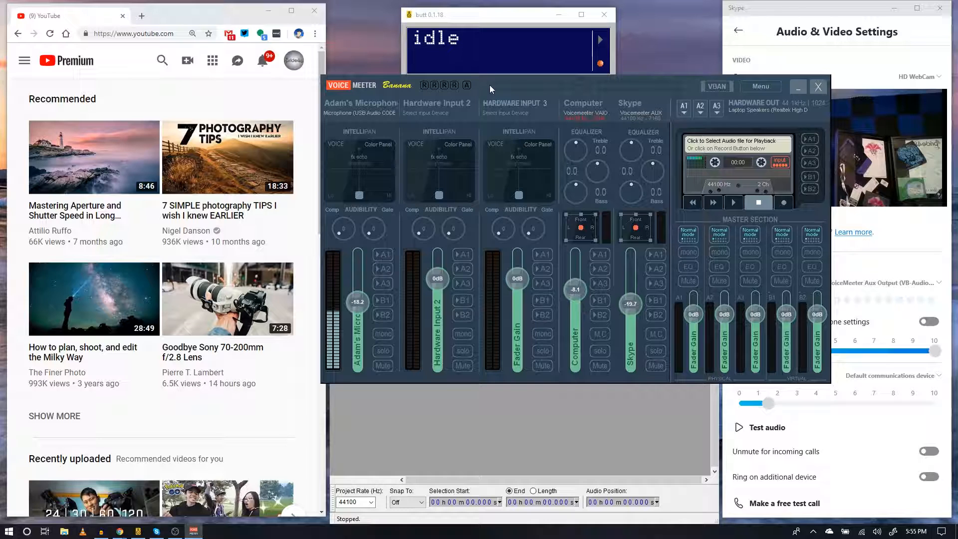
# Shift the mixer window slightly upward, then open the Computer and Skype strip names for editing and accept each one.
pyautogui.moveTo(542, 87); pyautogui.dragTo(535, 72)
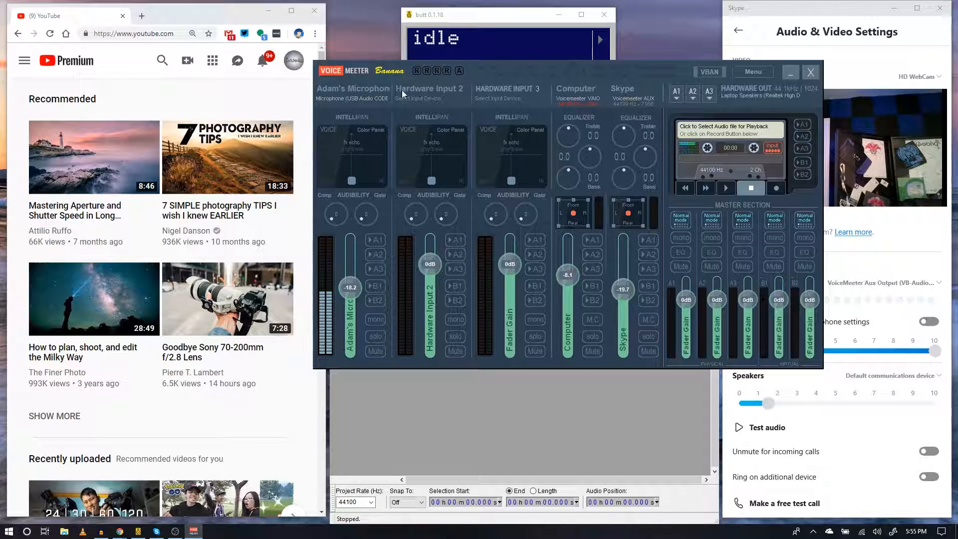
pyautogui.doubleClick(584, 87)
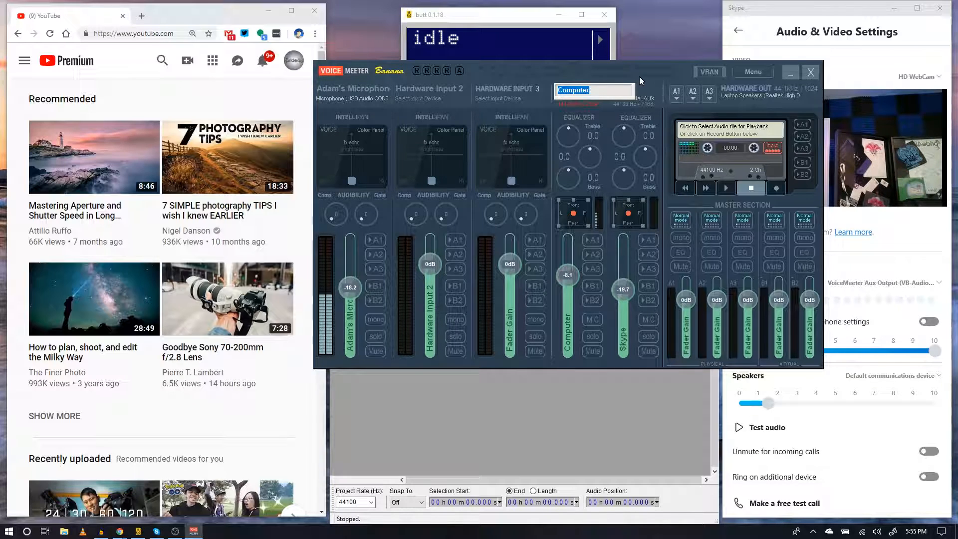
pyautogui.click(599, 90)
pyautogui.press('Return')
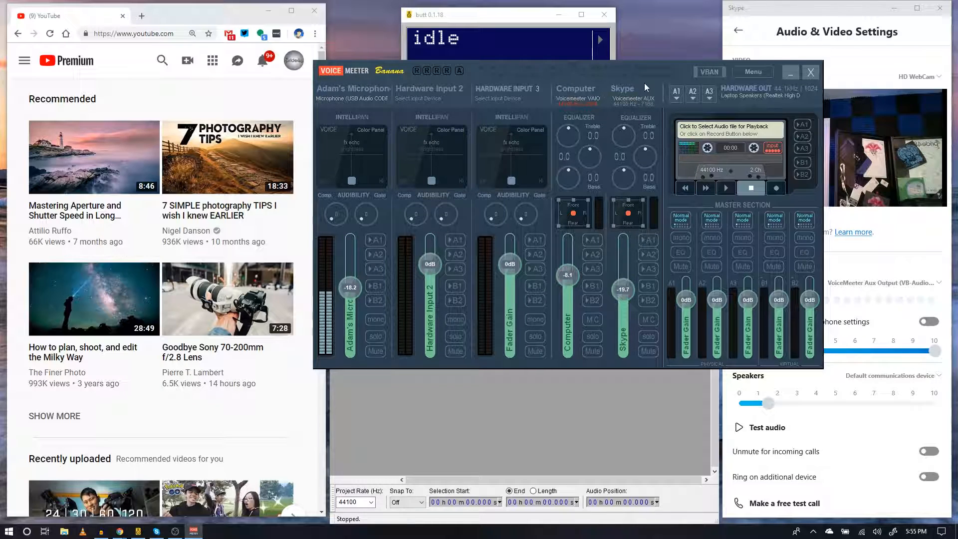
pyautogui.doubleClick(620, 91)
pyautogui.click(640, 93)
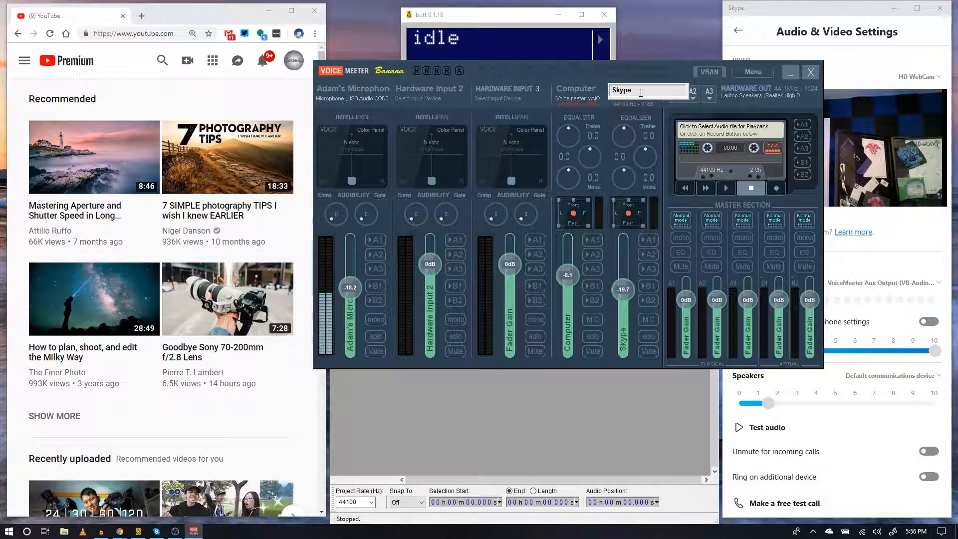
pyautogui.press('Return')
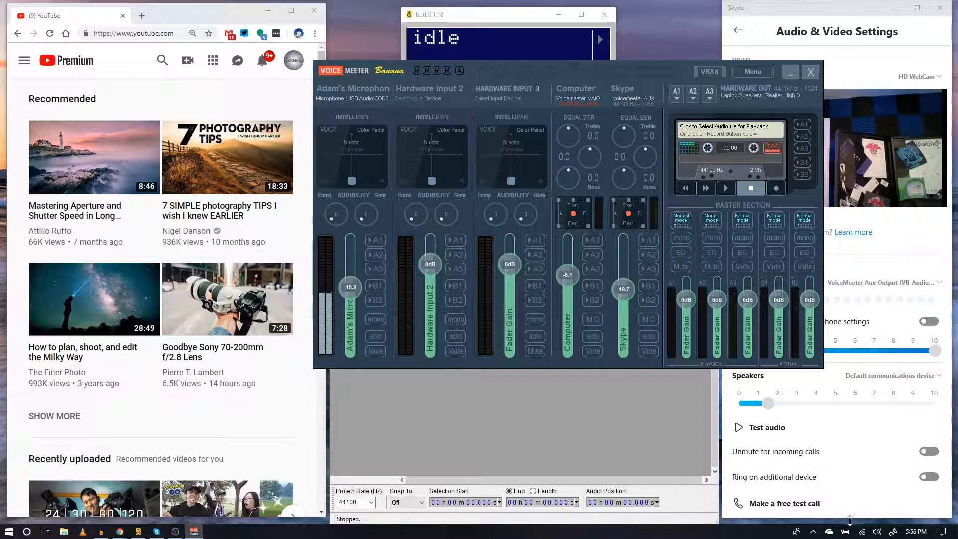
# Open the Windows Sound playback devices, compare the VoiceMeeter Input and VoiceMeeter Aux Input entries with the mixer's virtual strips, and close the dialog.
pyautogui.rightClick(880, 532)
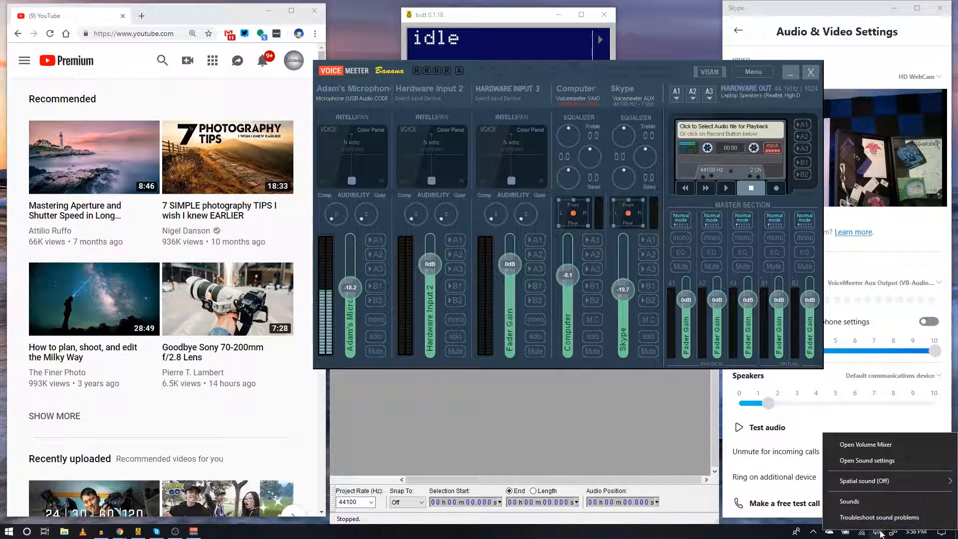
pyautogui.click(861, 498)
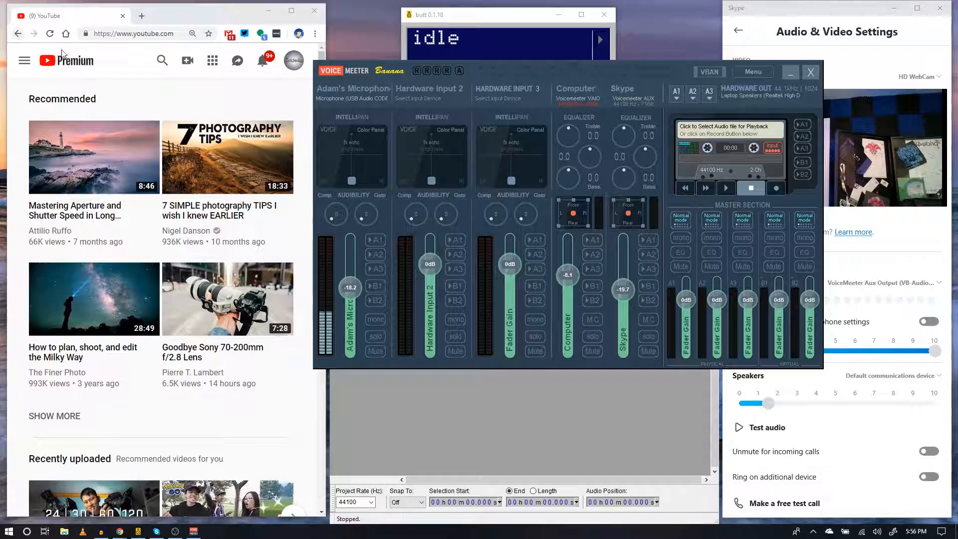
pyautogui.moveTo(120, 48); pyautogui.dragTo(630, 286)
pyautogui.click(535, 291)
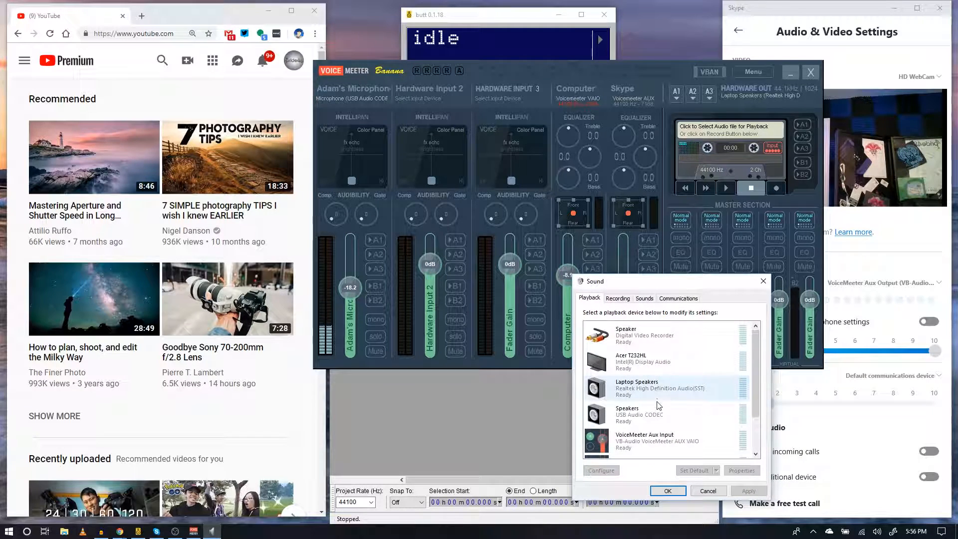
pyautogui.scroll(-1, 658, 403)
pyautogui.moveTo(755, 414); pyautogui.dragTo(755, 439)
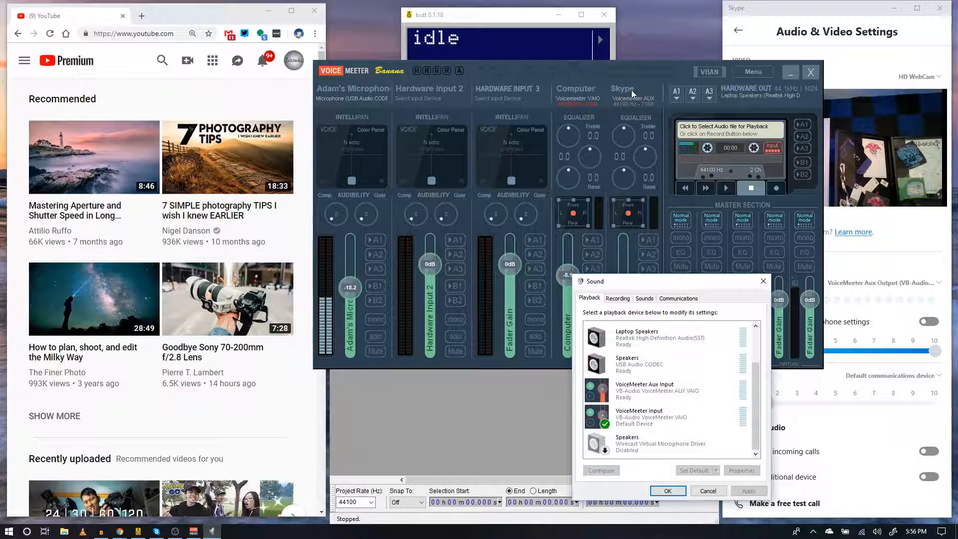
pyautogui.moveTo(665, 282); pyautogui.dragTo(596, 239)
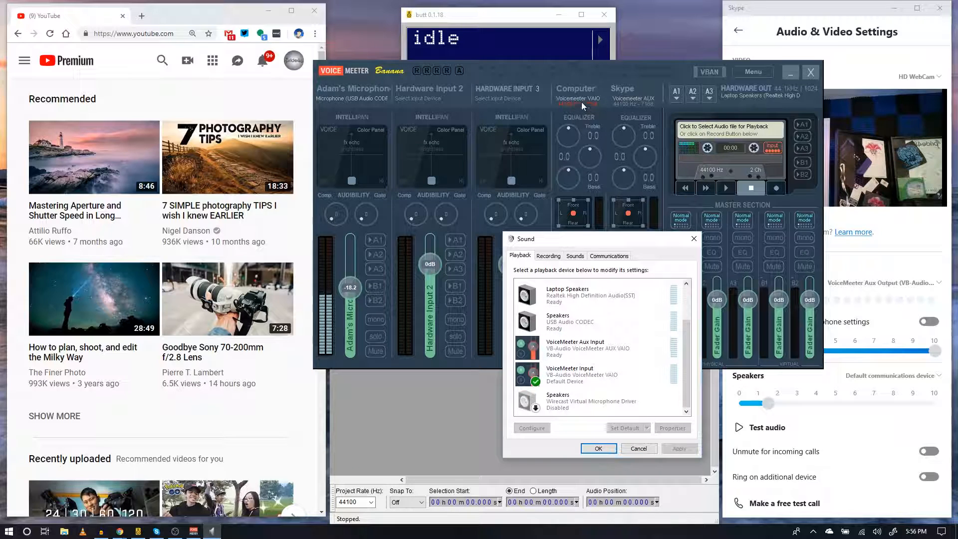
pyautogui.click(598, 448)
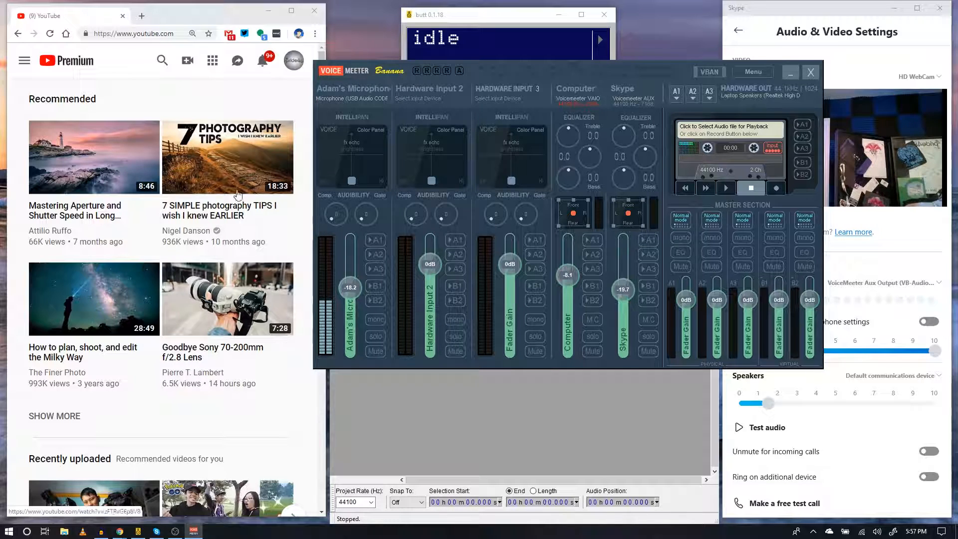
pyautogui.click(100, 157)
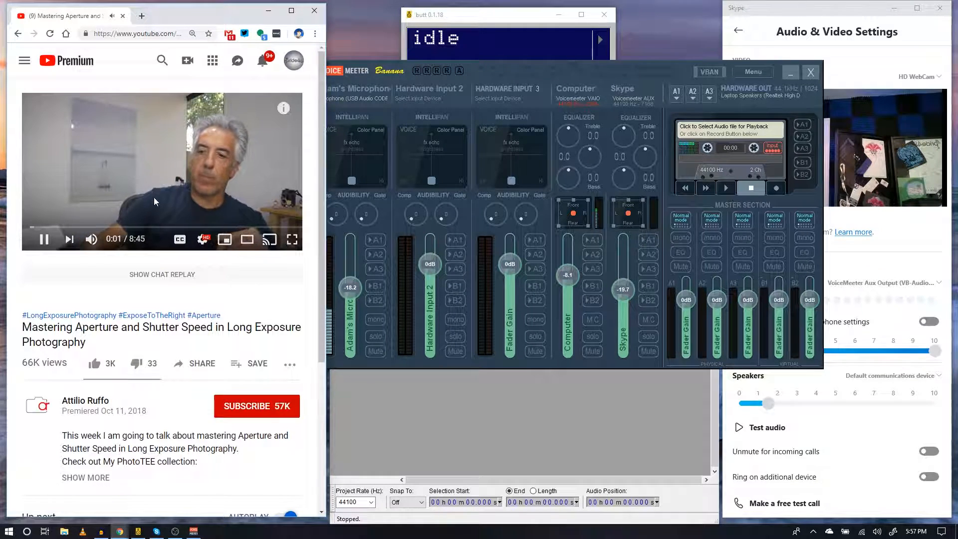
pyautogui.click(19, 35)
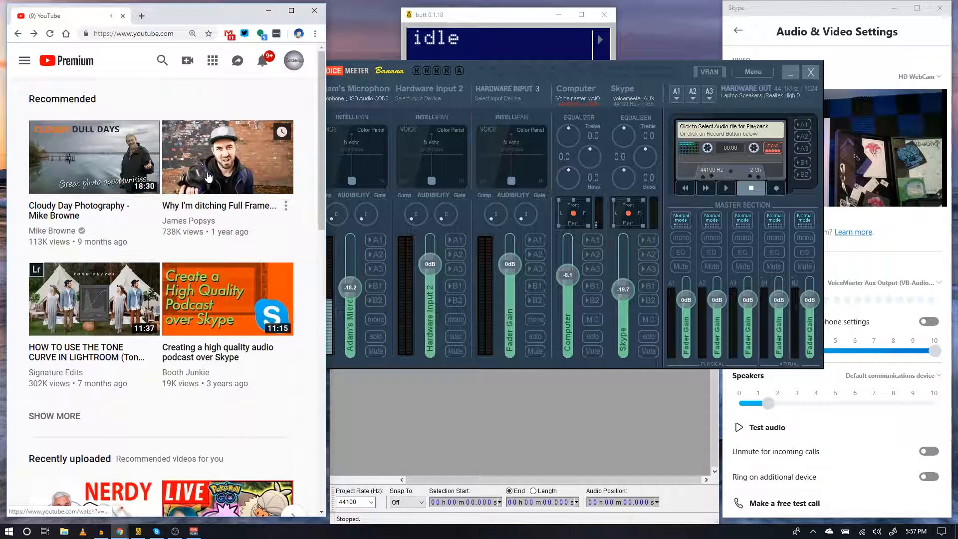
pyautogui.click(140, 35)
pyautogui.press('Return')
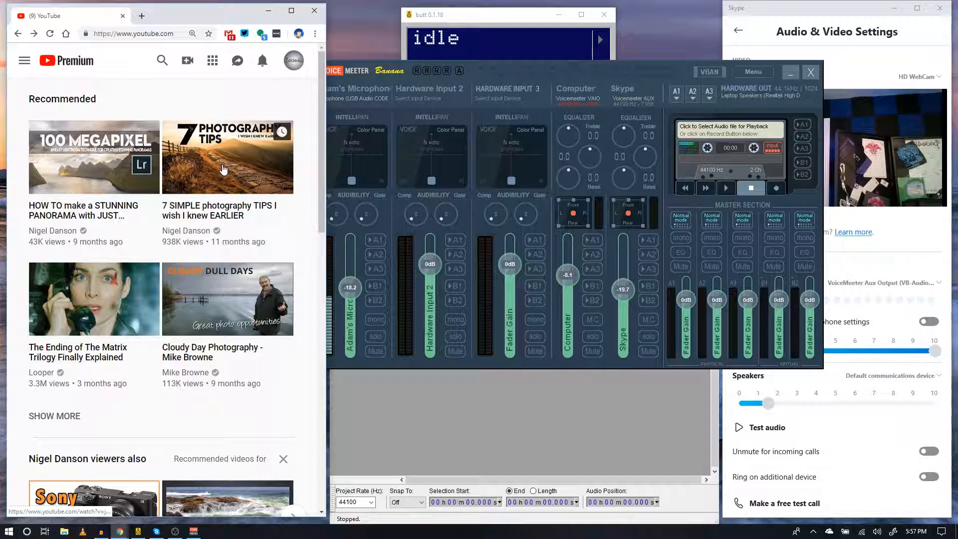
# Play the YouTube video "7 SIMPLE photography TIPS I wish I knew EARLIER" and move the mixer window clear of the browser.
pyautogui.click(223, 170)
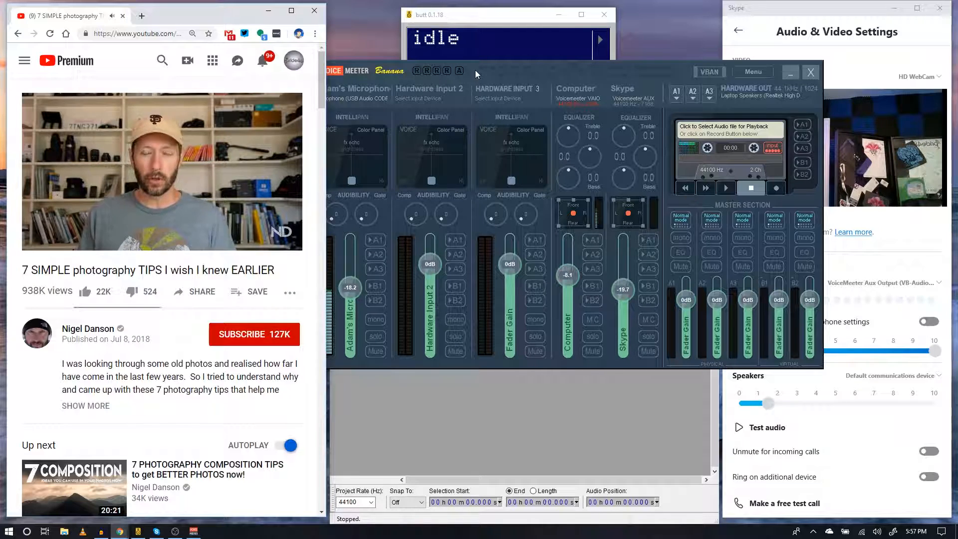
pyautogui.moveTo(475, 70); pyautogui.dragTo(511, 60)
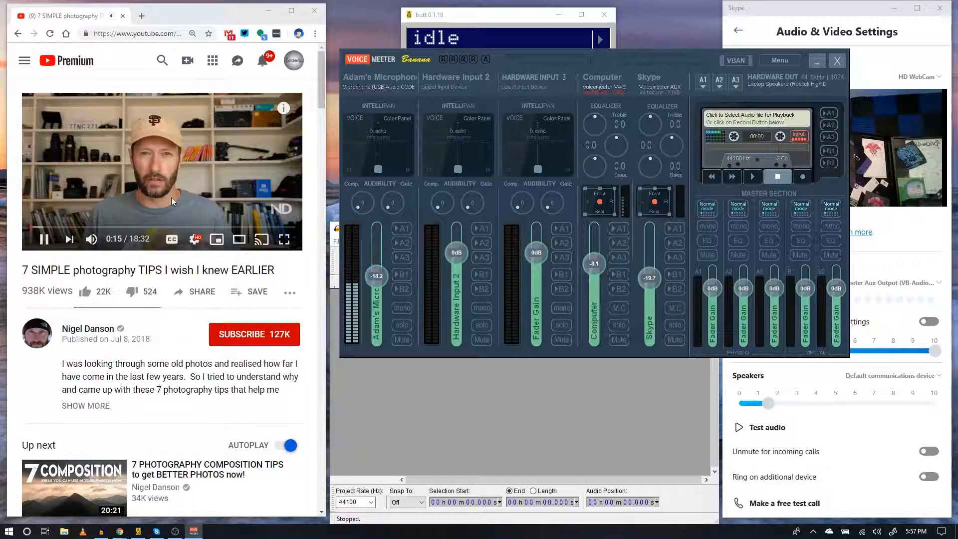
pyautogui.moveTo(520, 58); pyautogui.dragTo(513, 43)
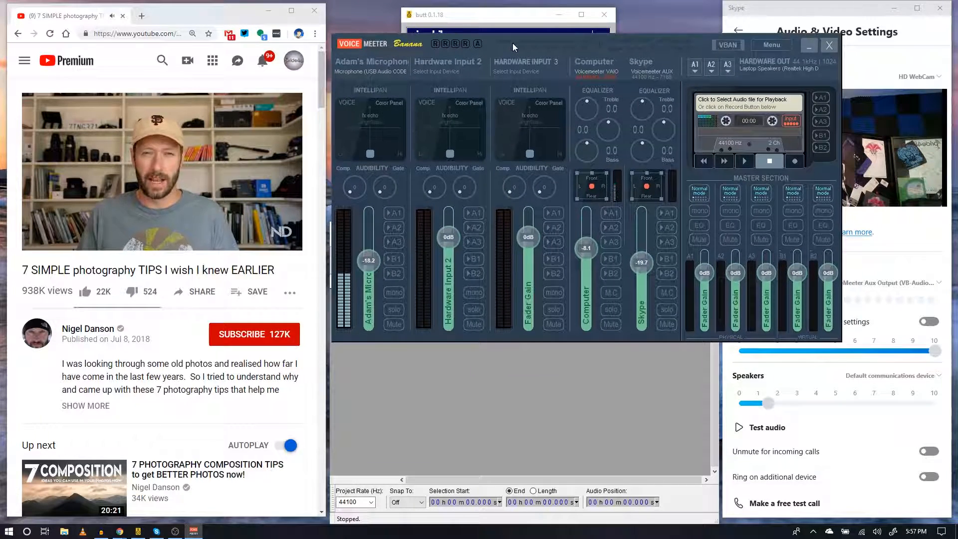
# Open the Windows Sound playback devices over the mixer and bring the VoiceMeeter Input entry into view.
pyautogui.rightClick(876, 534)
pyautogui.click(853, 504)
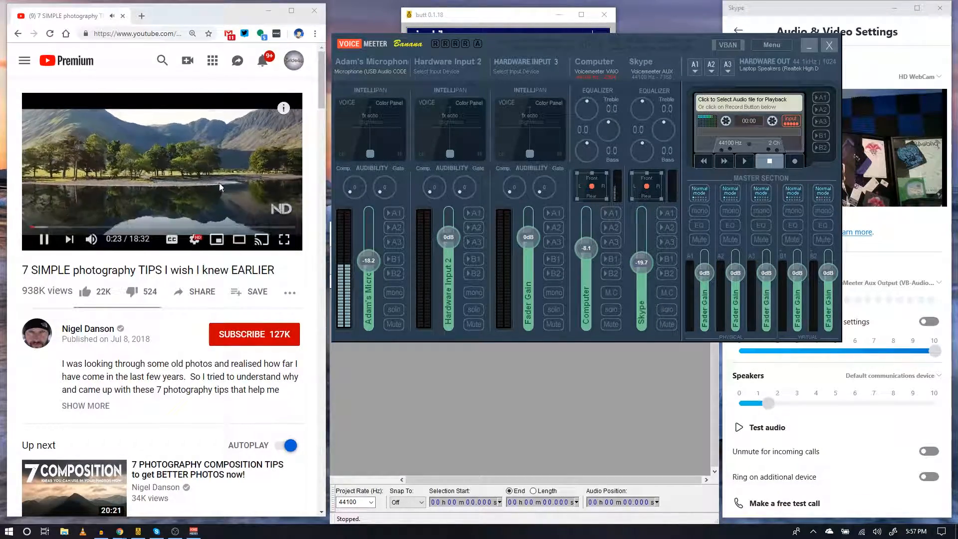
pyautogui.moveTo(62, 47); pyautogui.dragTo(384, 190)
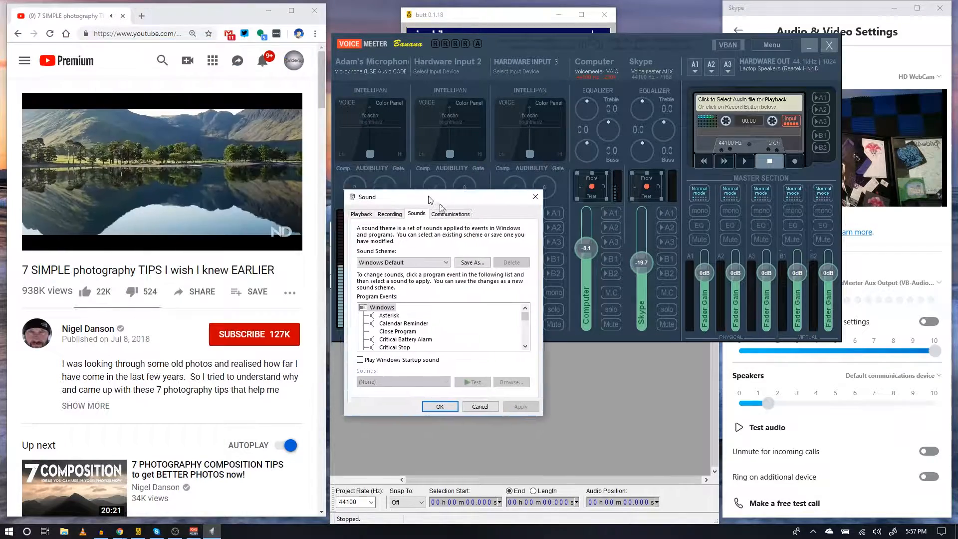
pyautogui.click(382, 208)
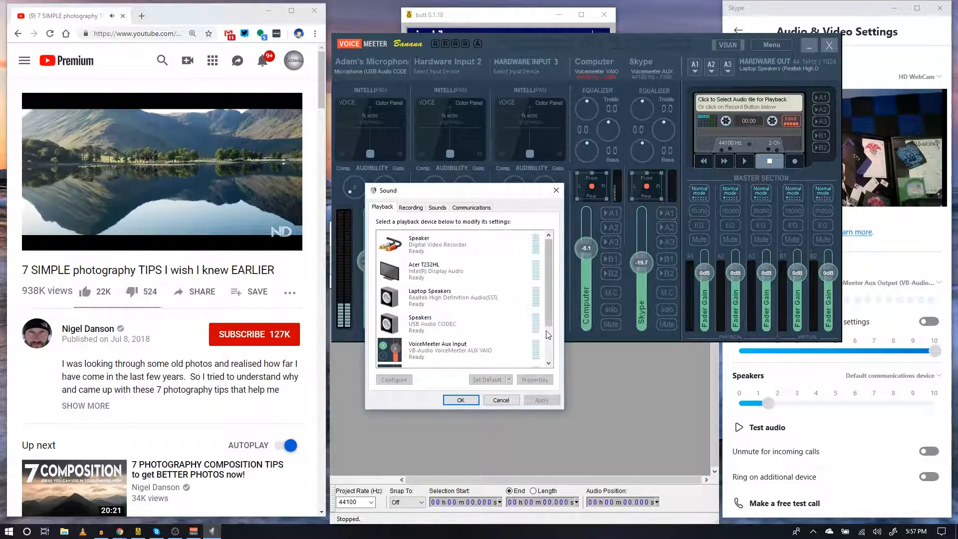
pyautogui.scroll(-3, 499, 299)
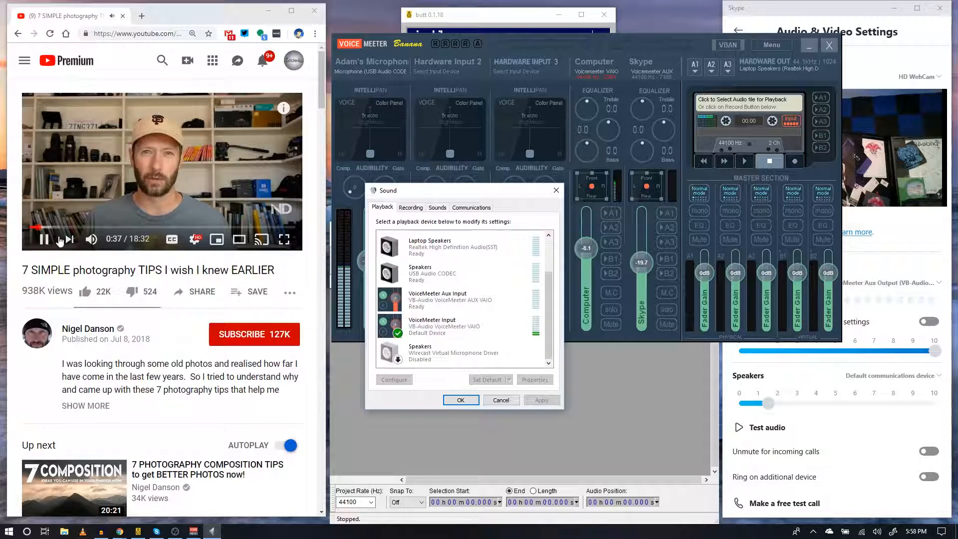
# Pause and resume the YouTube video to check VoiceMeeter Input's level meter in the Sound dialog, then close the dialog.
pyautogui.click(45, 240)
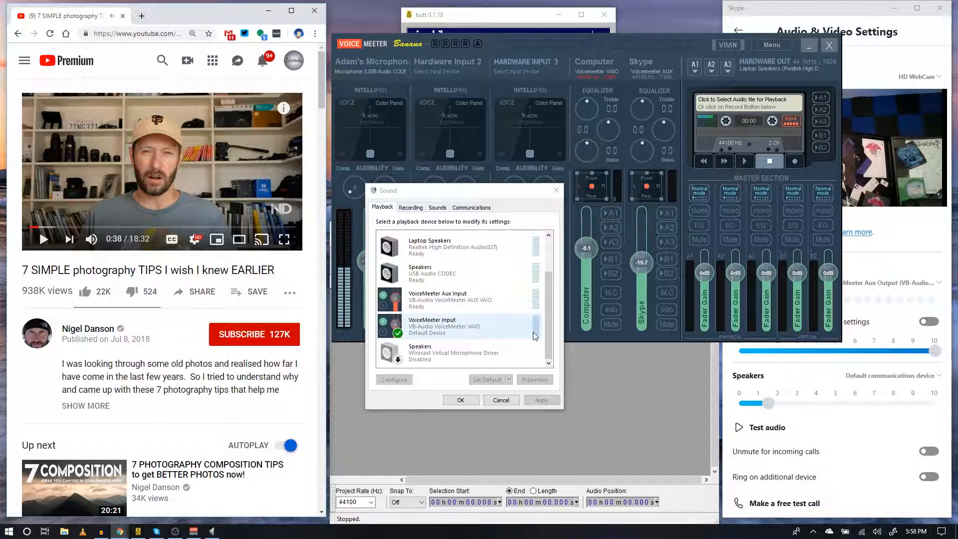
pyautogui.click(45, 240)
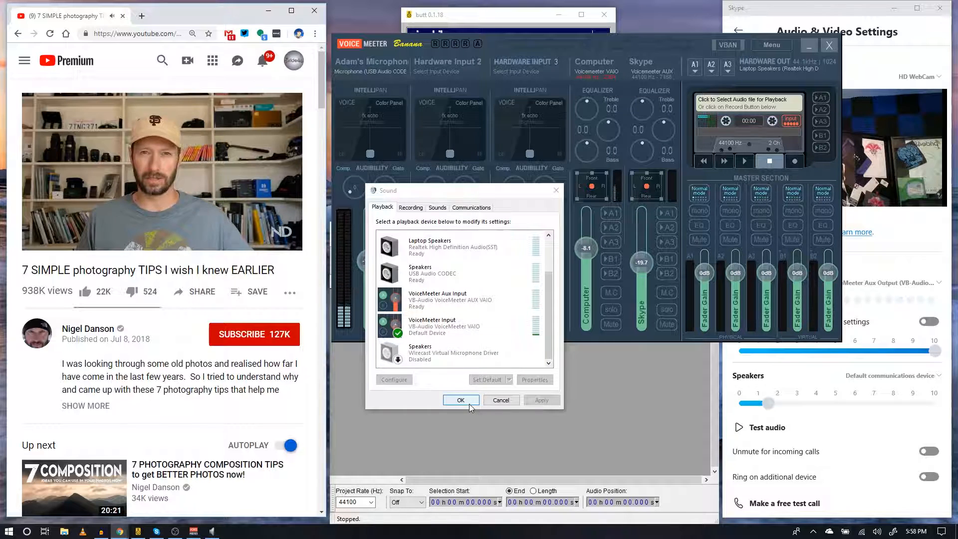
pyautogui.moveTo(210, 184)
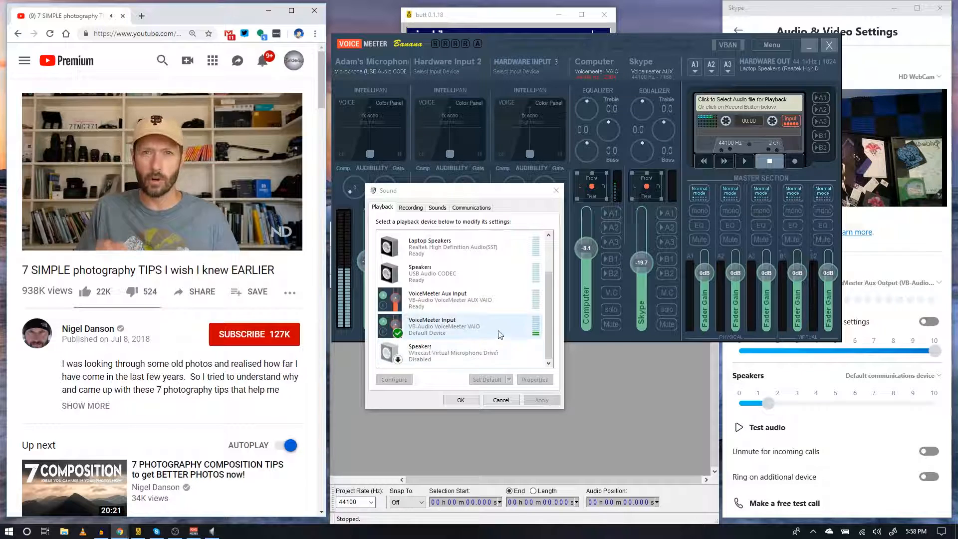
pyautogui.click(460, 400)
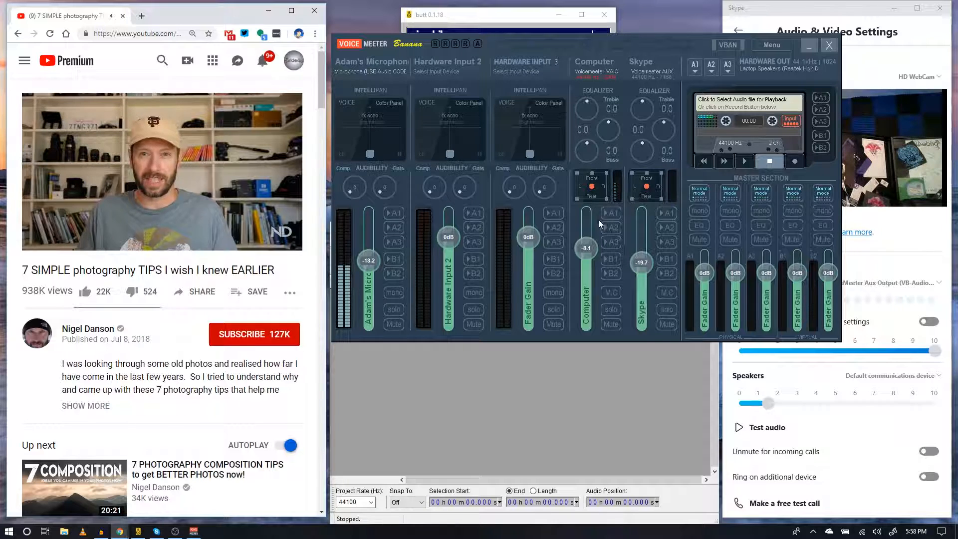
# Pause and resume the YouTube video while checking the level meter on the mixer's Computer strip.
pyautogui.moveTo(122, 177)
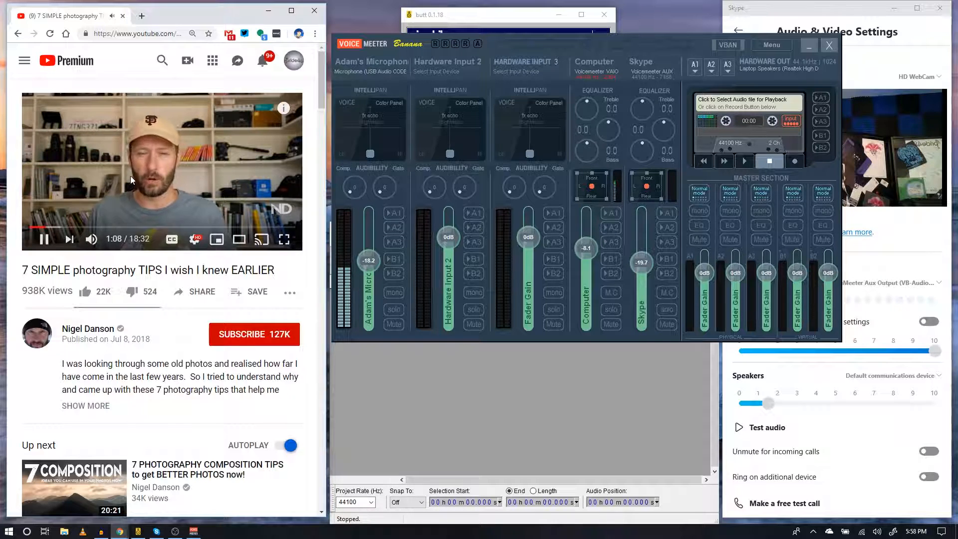
pyautogui.click(44, 239)
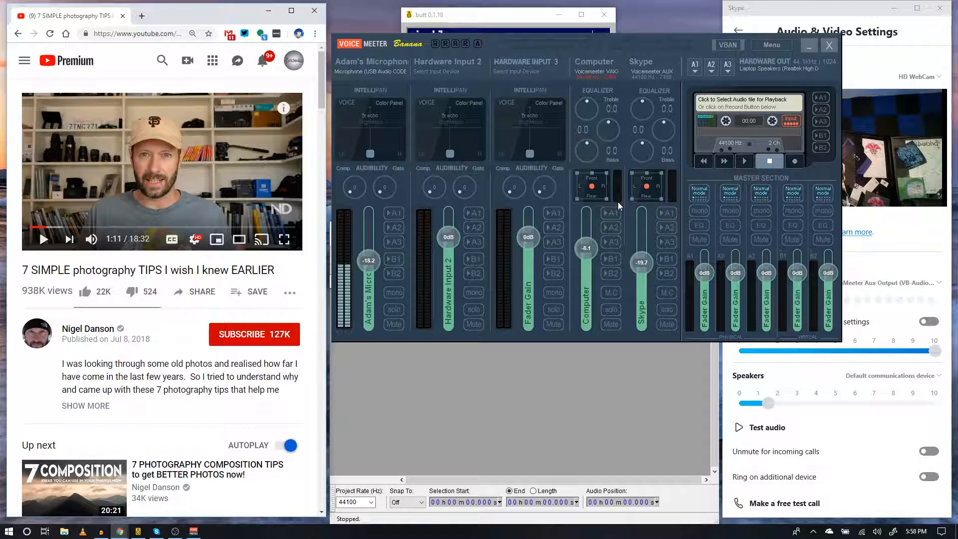
pyautogui.click(44, 239)
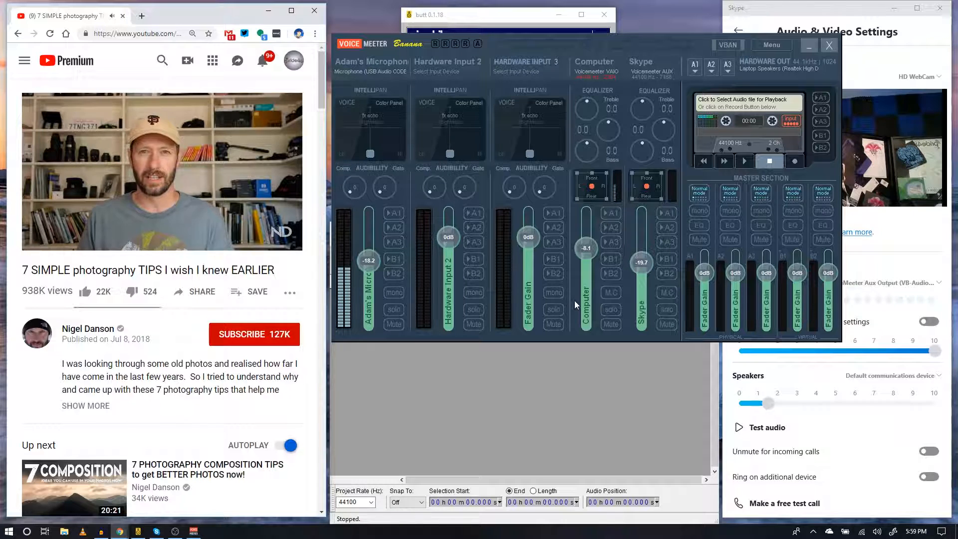
# Set Skype's speakers to VoiceMeeter Aux Input (VB-Audio VoiceMeeter AUX VAIO) and raise the speaker volume to nearly maximum.
pyautogui.click(826, 11)
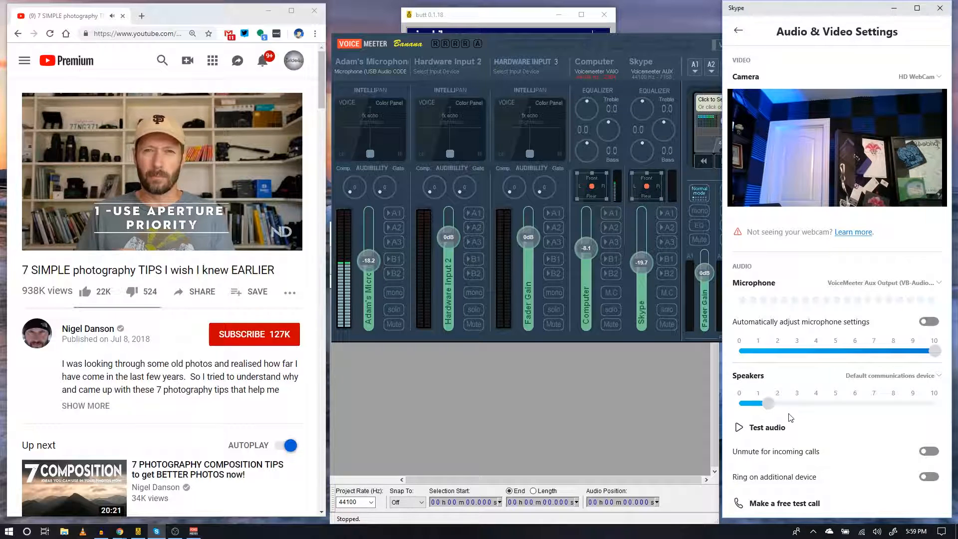
pyautogui.click(892, 380)
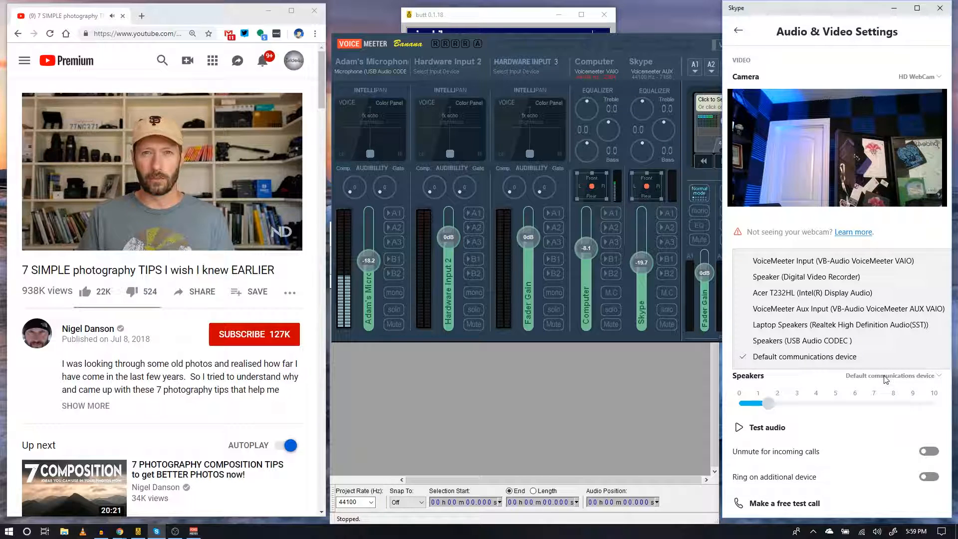
pyautogui.click(819, 310)
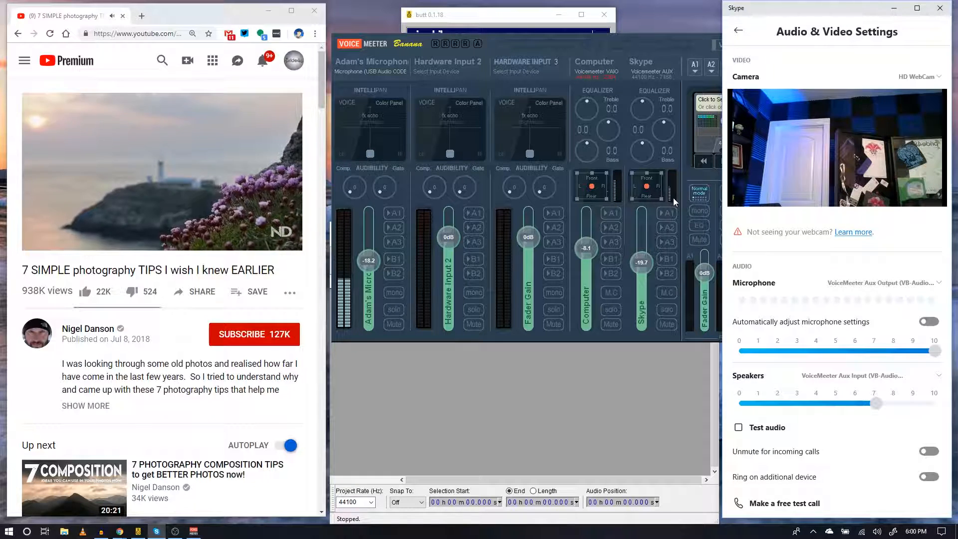
pyautogui.moveTo(877, 403); pyautogui.dragTo(928, 410)
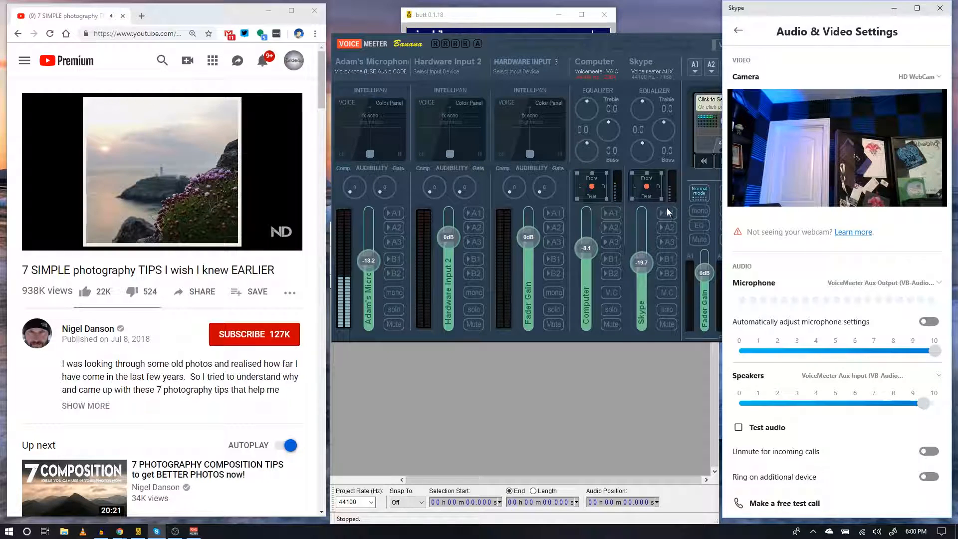
# Raise the mixer's Skype strip fader to -8.1 dB and stop and restart Skype's test audio to check the strip's meter.
pyautogui.moveTo(646, 259); pyautogui.dragTo(642, 245)
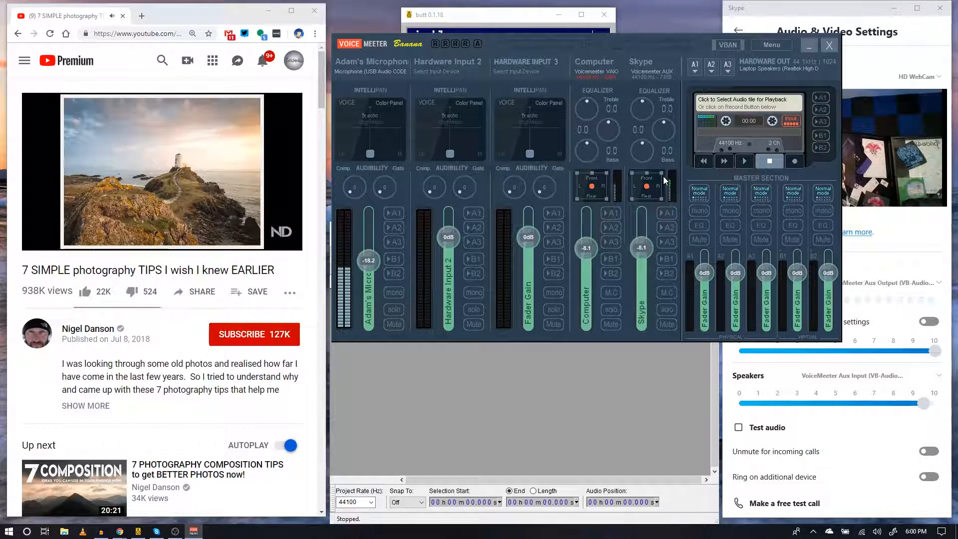
pyautogui.click(739, 428)
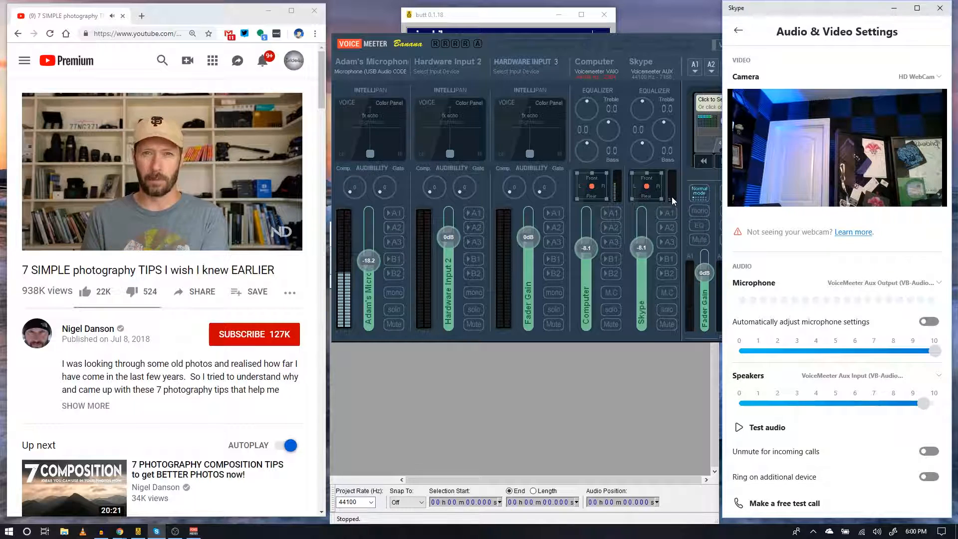
pyautogui.click(741, 424)
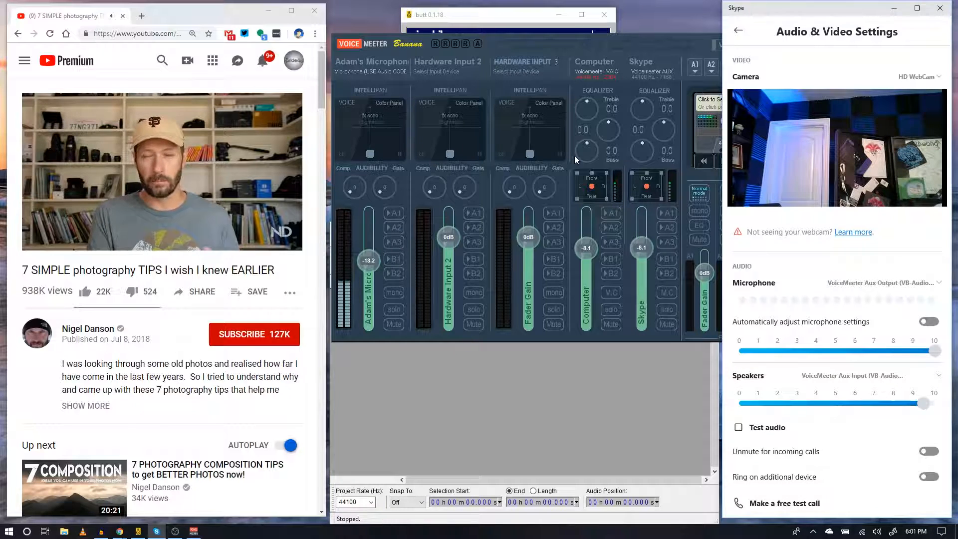
# Bring the mixer forward and move its window away from Skype's audio settings, slightly overlapping the browser.
pyautogui.click(641, 36)
pyautogui.moveTo(659, 45); pyautogui.dragTo(620, 41)
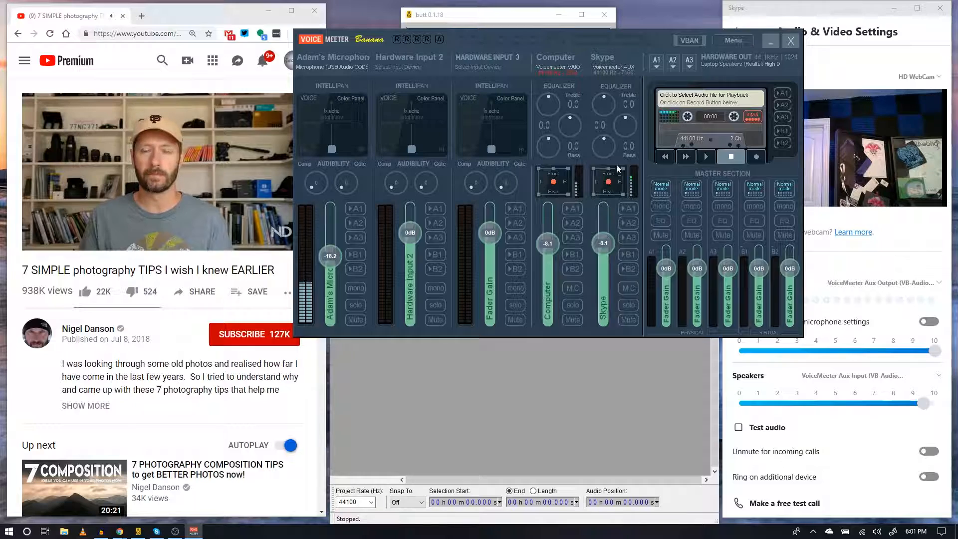
pyautogui.moveTo(627, 34); pyautogui.dragTo(626, 33)
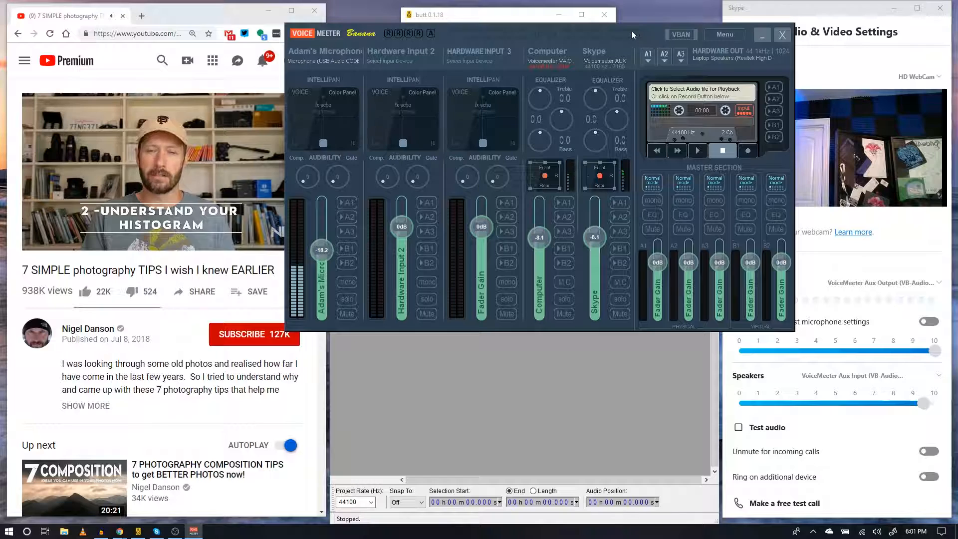
pyautogui.moveTo(630, 31); pyautogui.dragTo(644, 34)
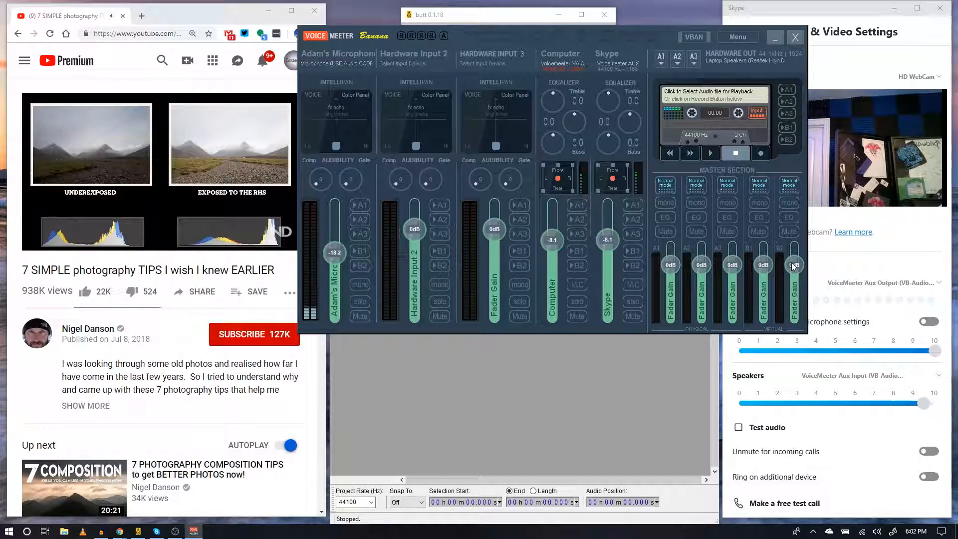
# Route the microphone, Computer and Skype strips to the B1 virtual output.
pyautogui.click(592, 393)
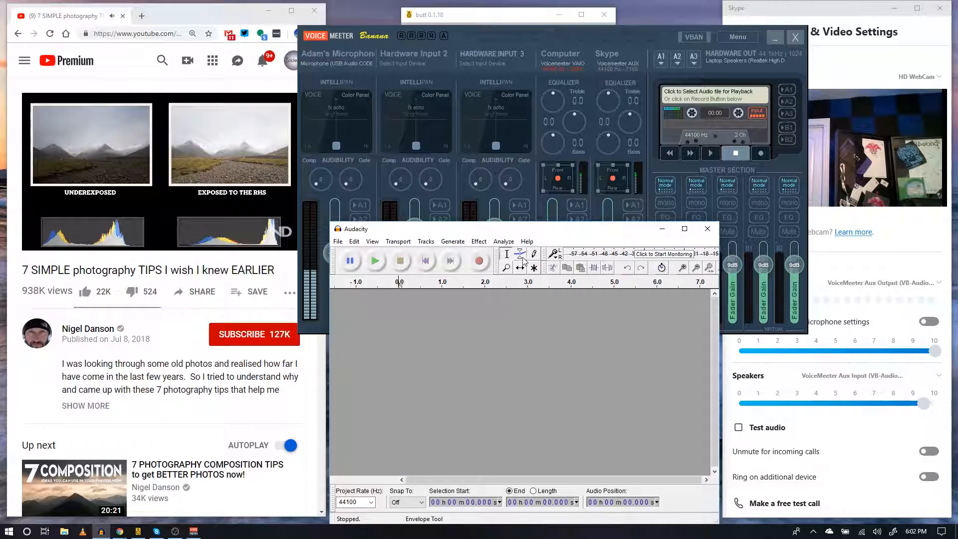
pyautogui.click(640, 37)
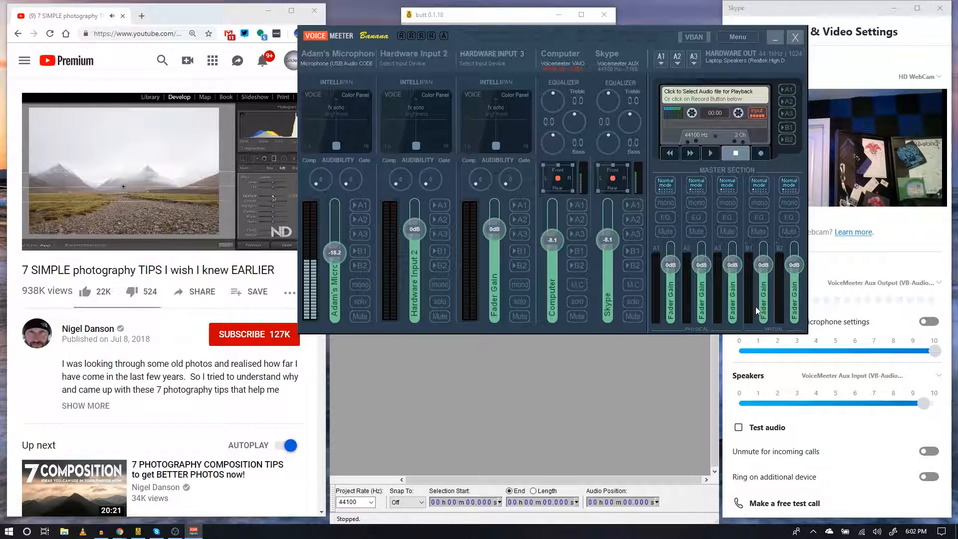
pyautogui.click(363, 250)
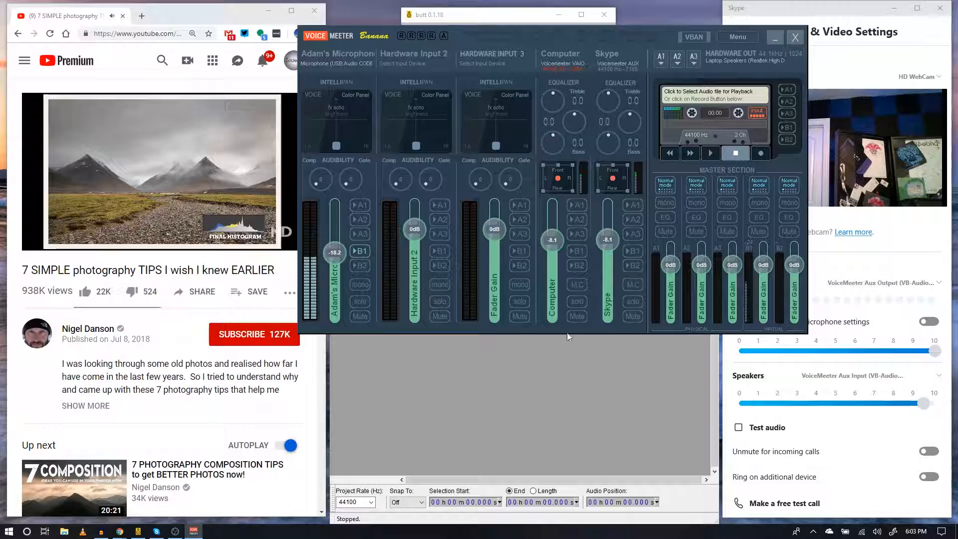
pyautogui.click(577, 251)
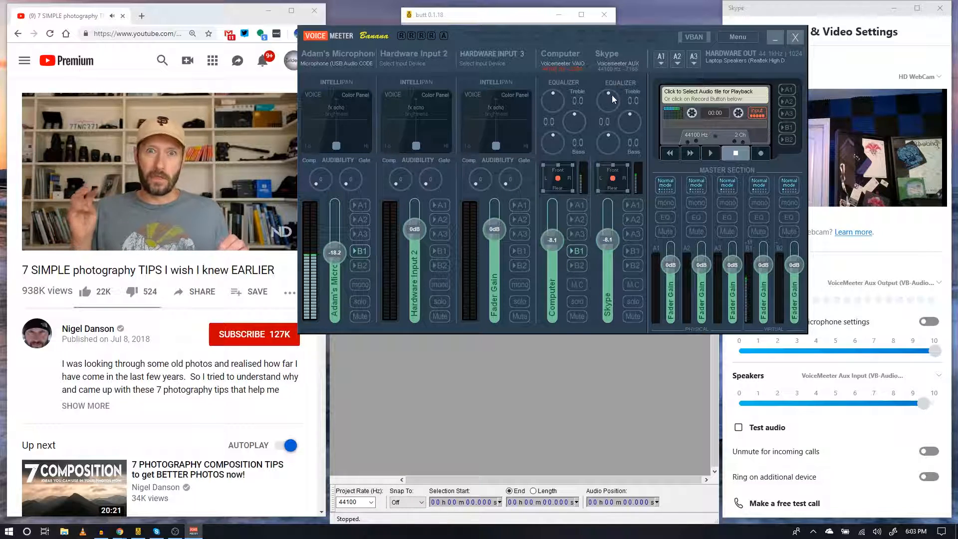
pyautogui.click(631, 251)
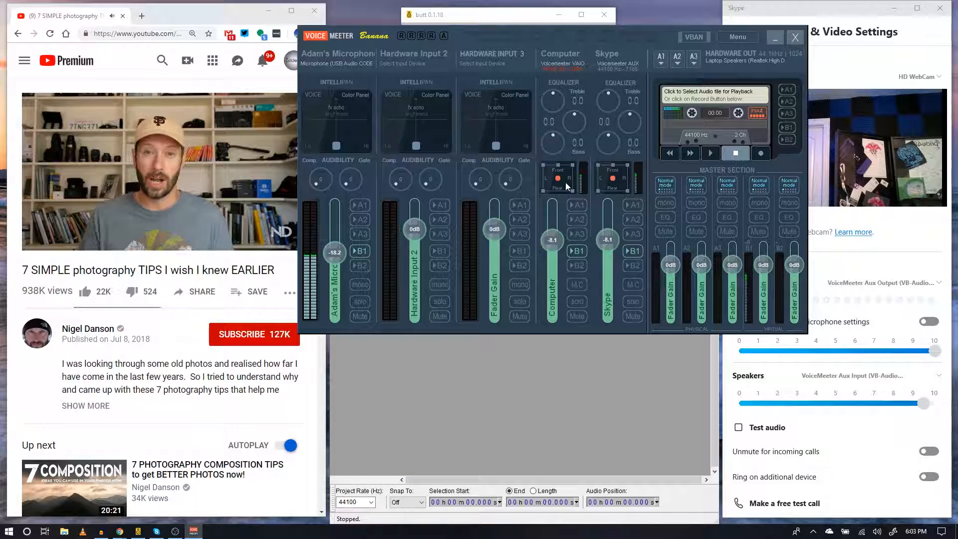
# Mute the Computer, Skype and microphone strips in turn to check the B1 master meter, and unmute all three.
pyautogui.click(574, 317)
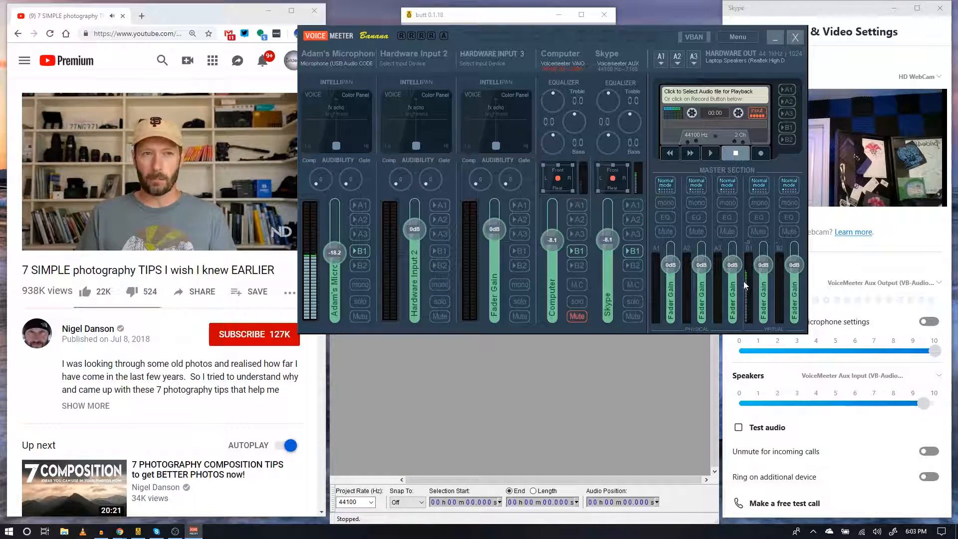
pyautogui.click(633, 316)
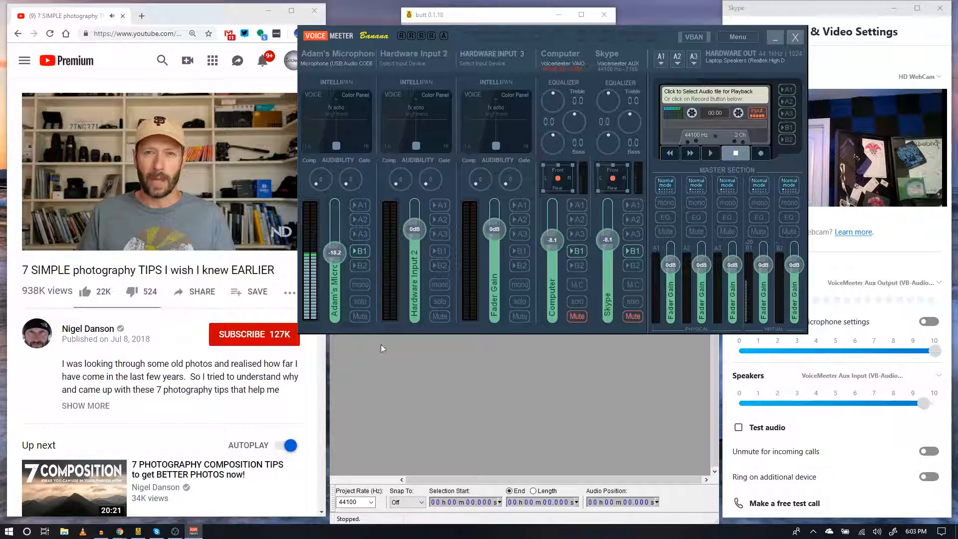
pyautogui.click(358, 316)
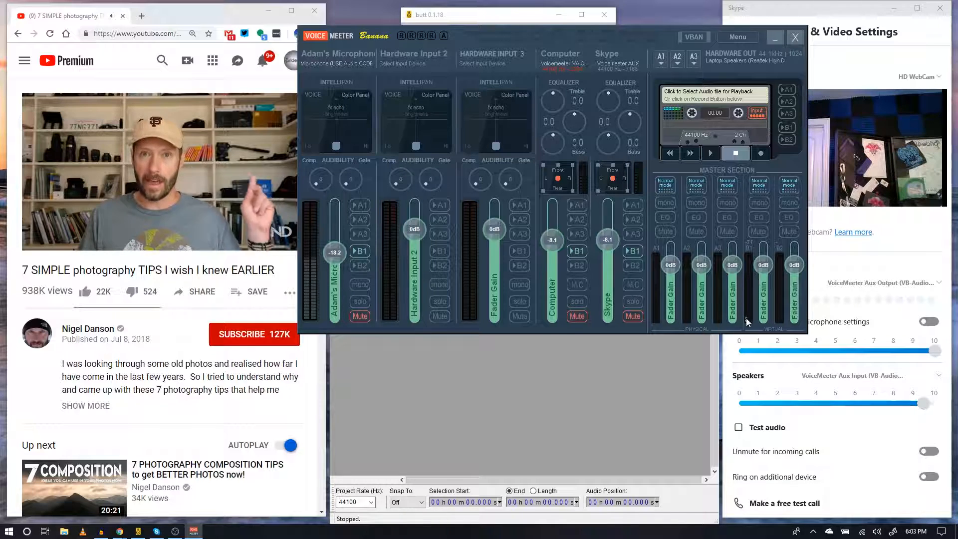
pyautogui.click(360, 316)
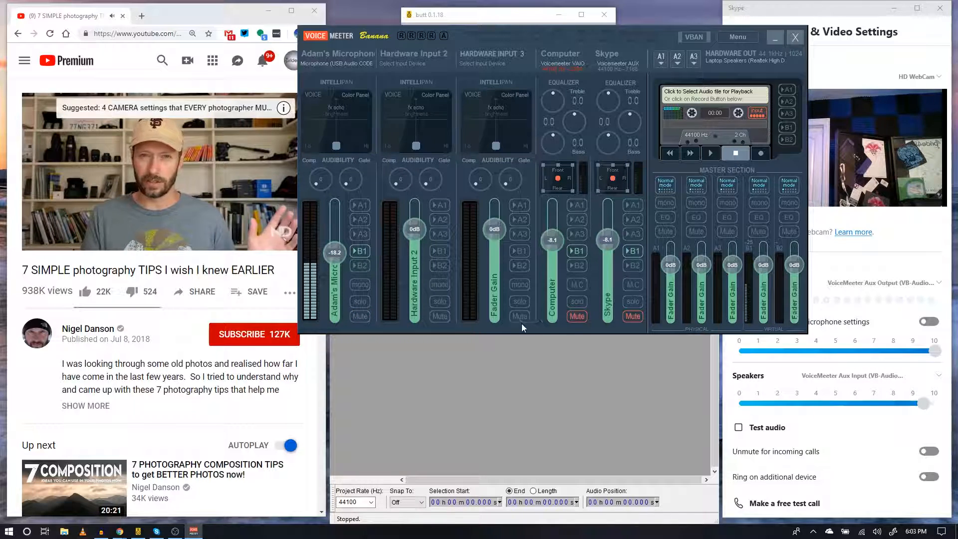
pyautogui.click(574, 317)
pyautogui.click(630, 315)
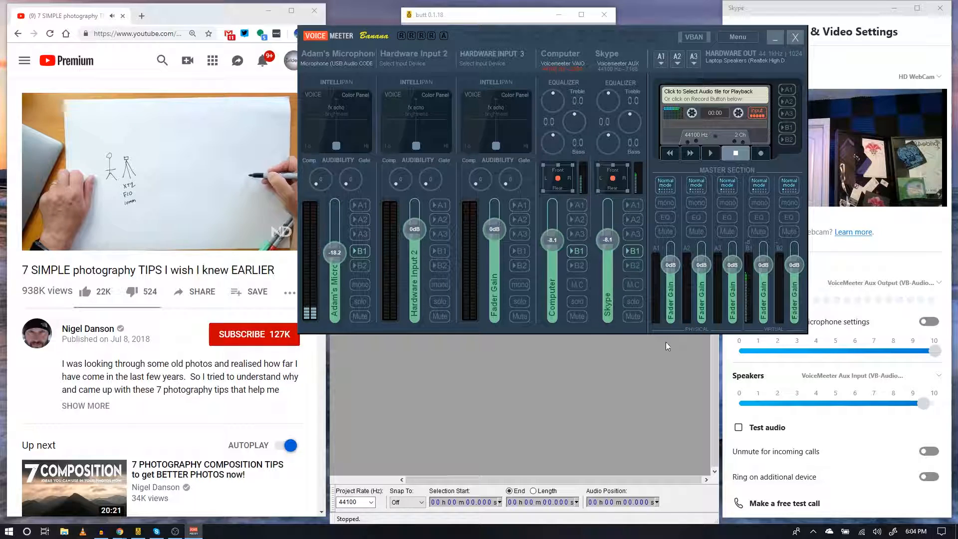
# Switch to Audacity, widen its window to expose the device toolbar and select VoiceMeeter Output as the recording device.
pyautogui.click(513, 422)
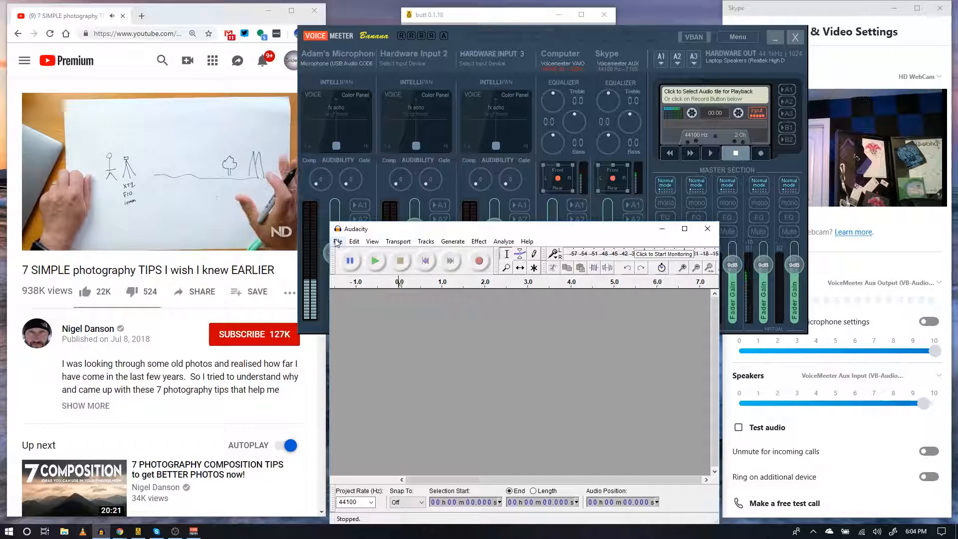
pyautogui.moveTo(329, 249); pyautogui.dragTo(239, 247)
pyautogui.moveTo(203, 246); pyautogui.dragTo(146, 246)
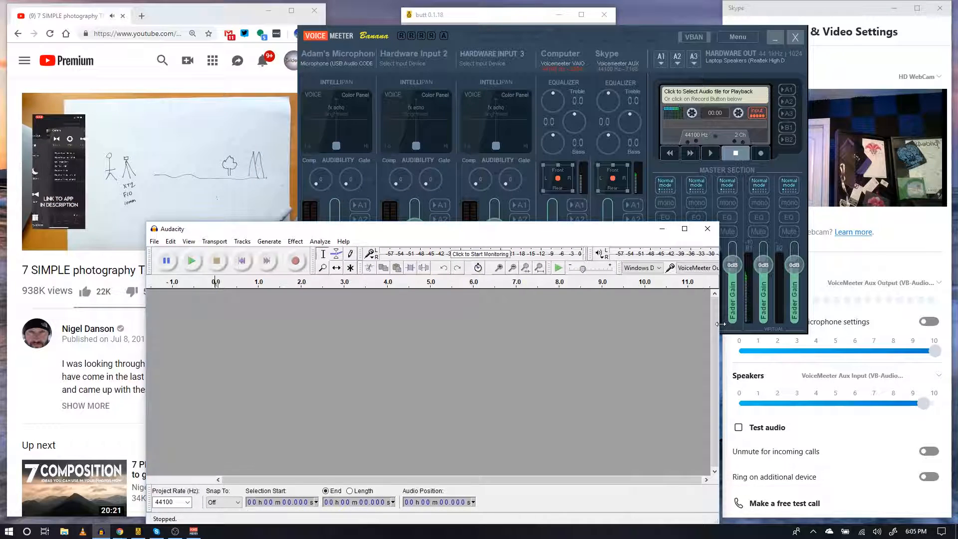
pyautogui.moveTo(718, 321); pyautogui.dragTo(903, 324)
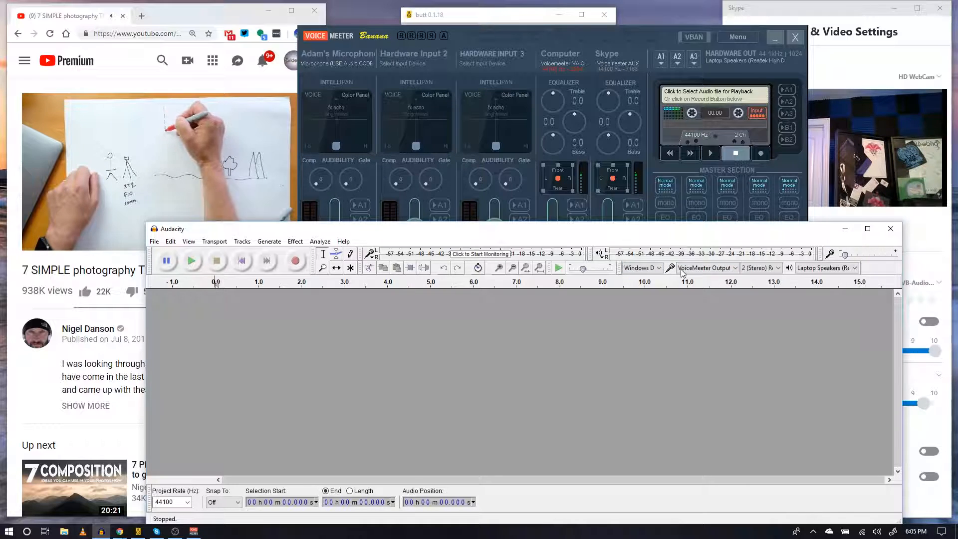
pyautogui.click(696, 268)
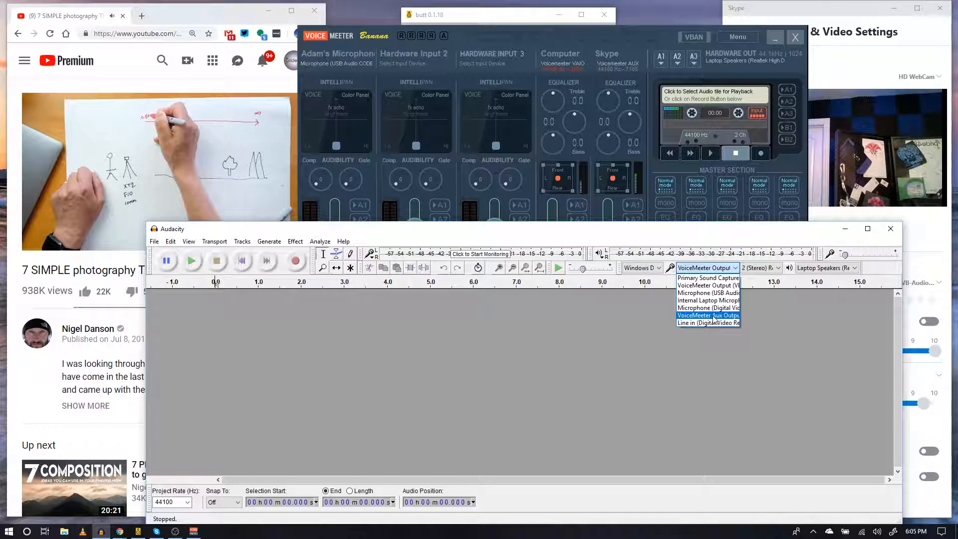
pyautogui.click(706, 287)
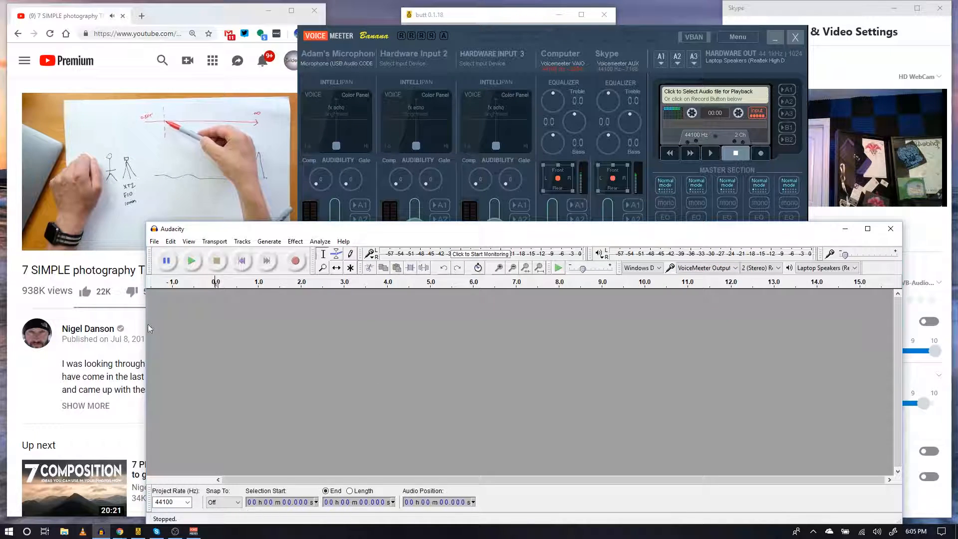
# Narrow the Audacity window from both sides so the browser and Skype settings are uncovered, and check the mixer's B1 meter.
pyautogui.moveTo(149, 324); pyautogui.dragTo(304, 326)
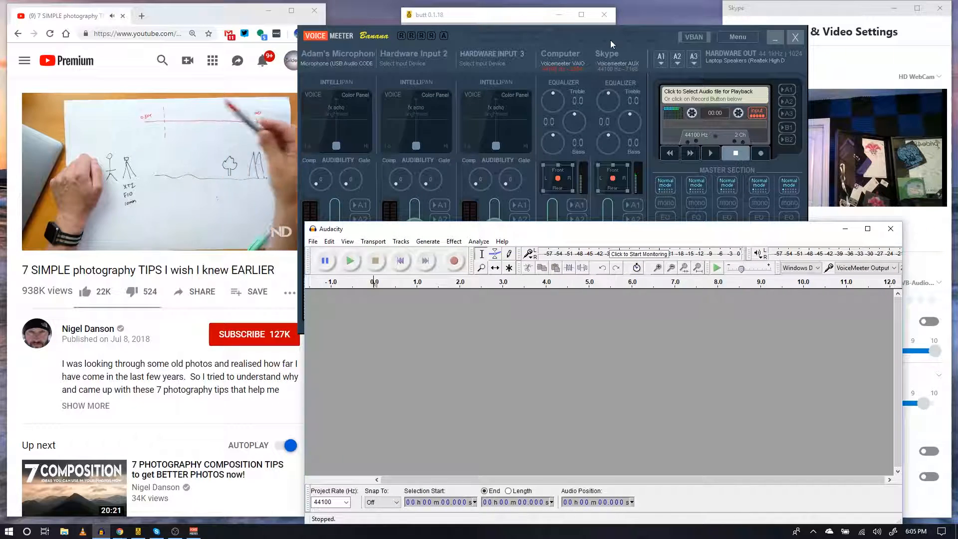
pyautogui.click(610, 40)
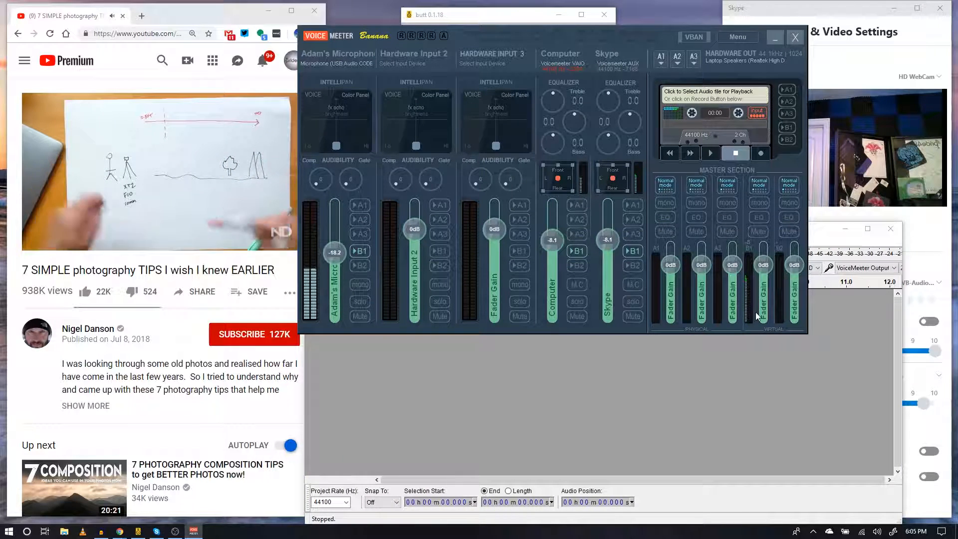
pyautogui.click(898, 315)
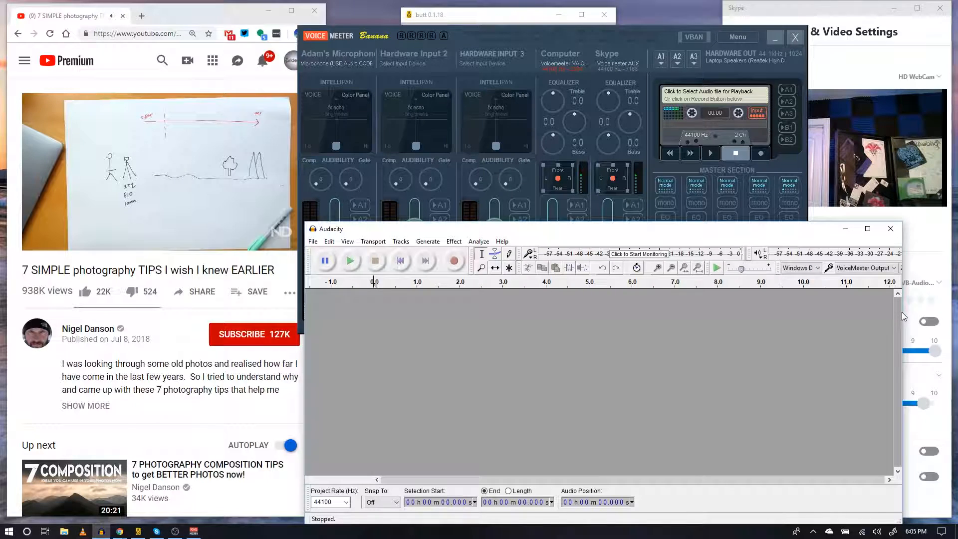
pyautogui.moveTo(903, 316); pyautogui.dragTo(806, 320)
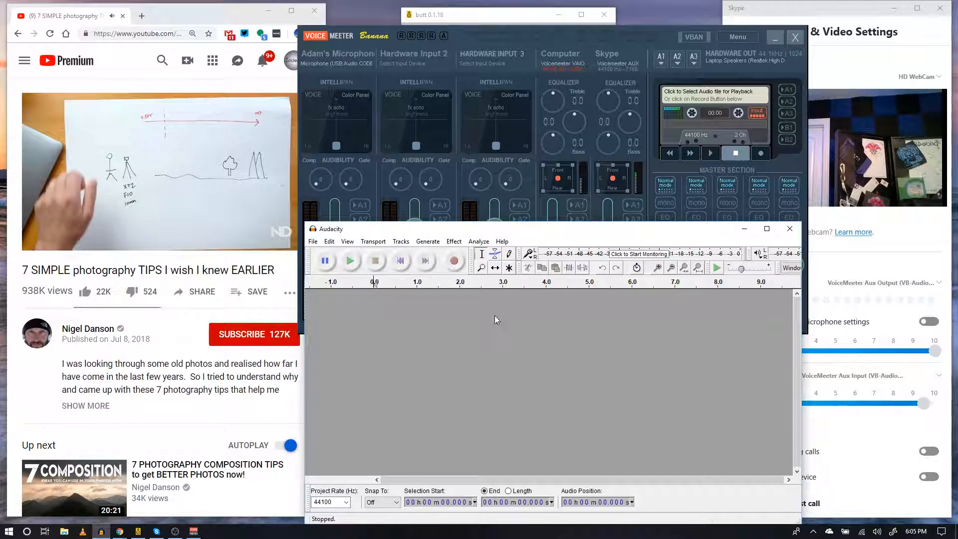
# Start recording in Audacity and switch the audio track to the dB waveform view.
pyautogui.click(454, 262)
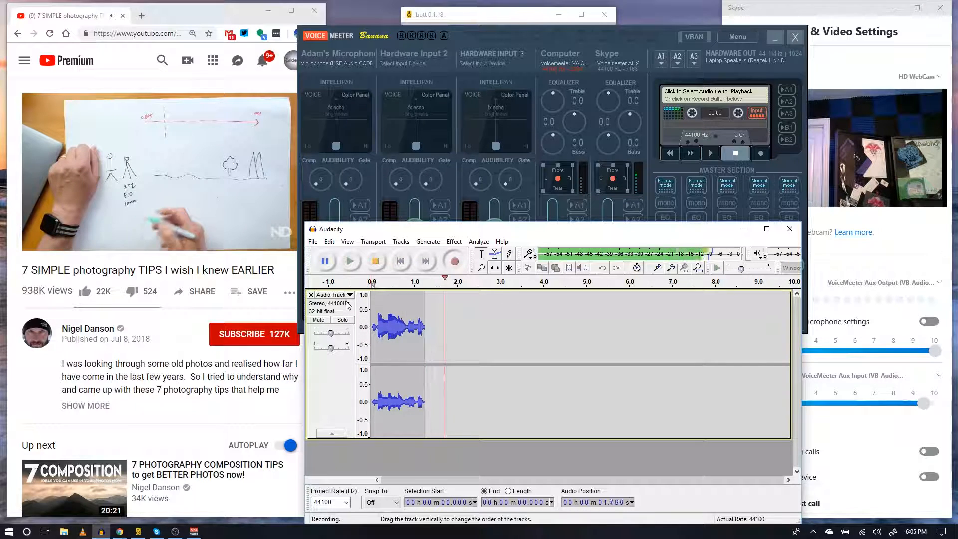
pyautogui.click(331, 295)
pyautogui.click(366, 379)
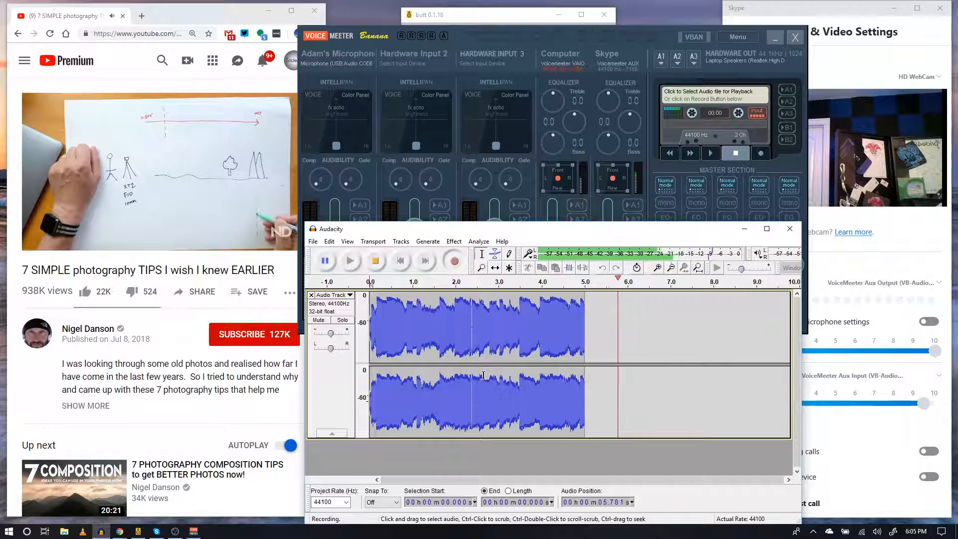
# Mute the mixer's Computer, Skype and microphone strips one after another while watching the waveform being recorded.
pyautogui.click(579, 35)
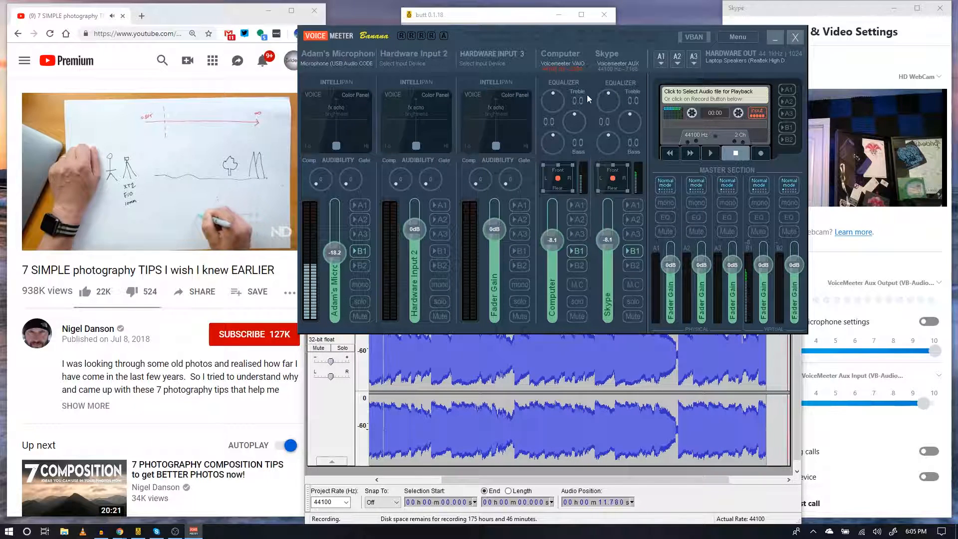
pyautogui.click(577, 317)
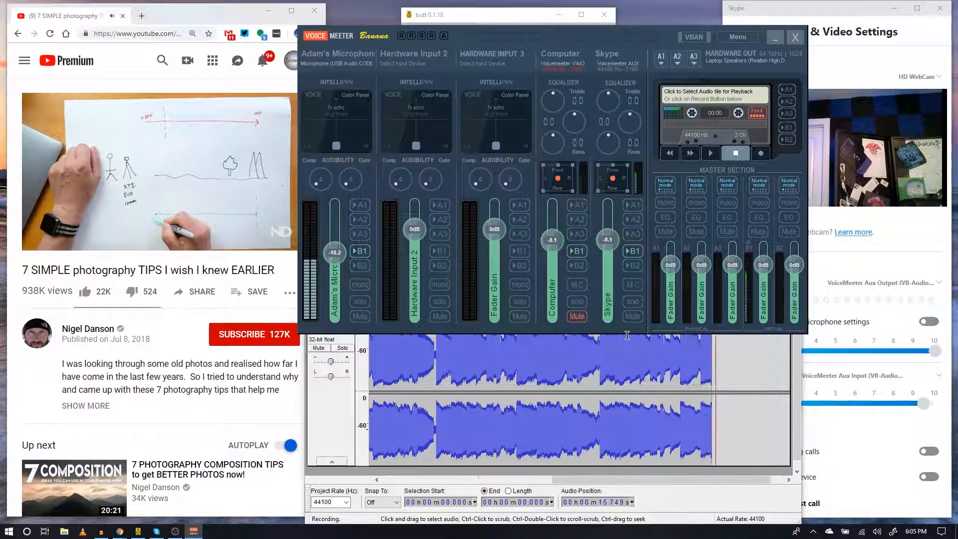
pyautogui.click(633, 317)
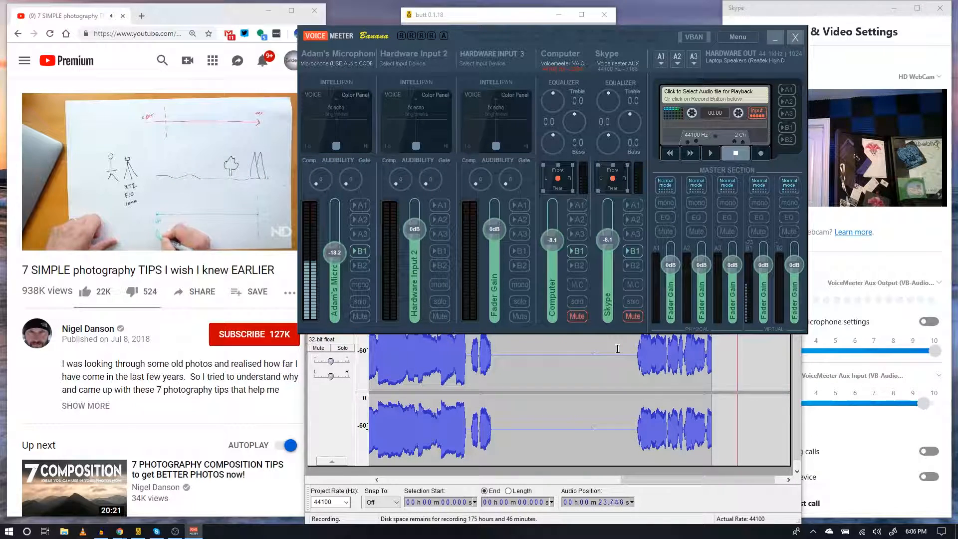
pyautogui.click(365, 316)
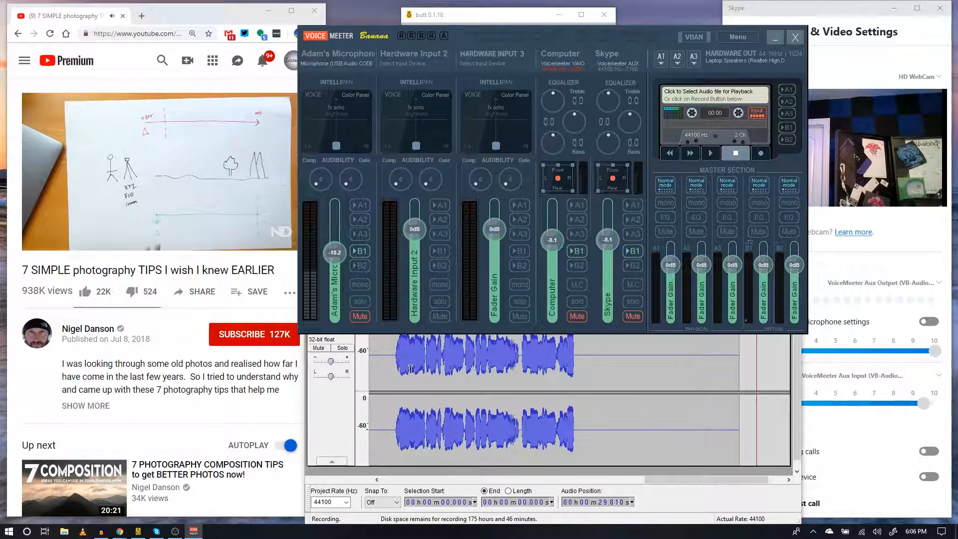
# Unmute the microphone, Computer and Skype strips one after another while watching the waveform being recorded.
pyautogui.click(361, 319)
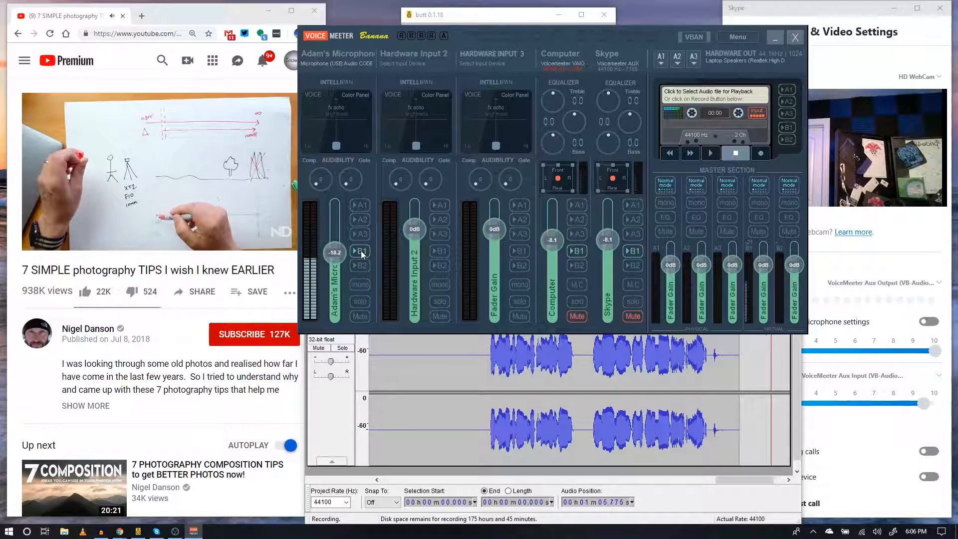
pyautogui.click(577, 316)
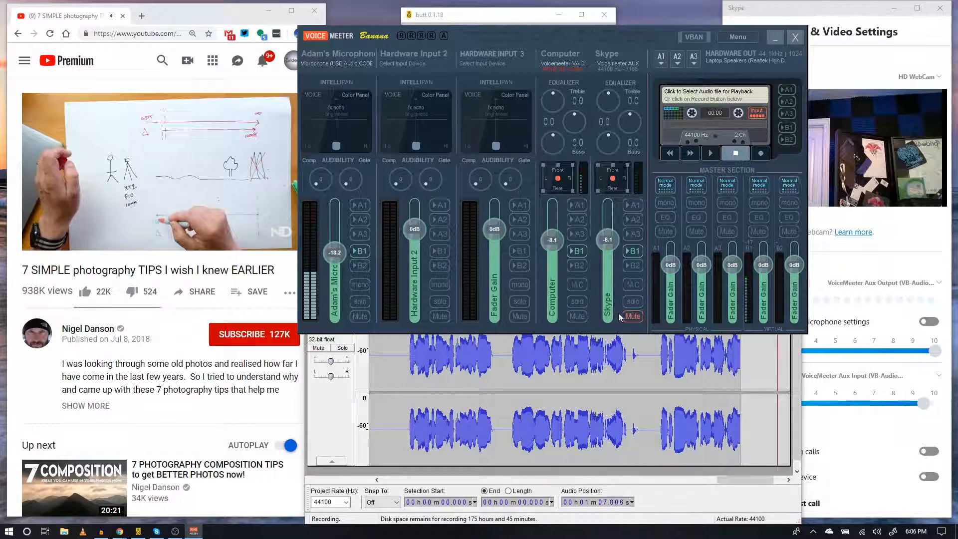
pyautogui.click(629, 316)
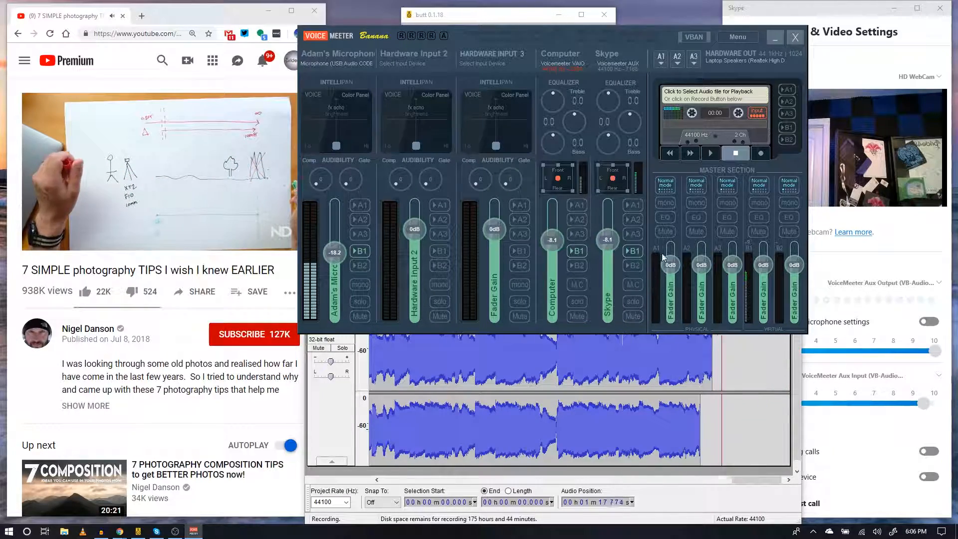
# Move the mixer up to uncover the Audacity tracks, and pick VoiceMeeter Aux Output as Skype's microphone.
pyautogui.moveTo(628, 35); pyautogui.dragTo(587, 12)
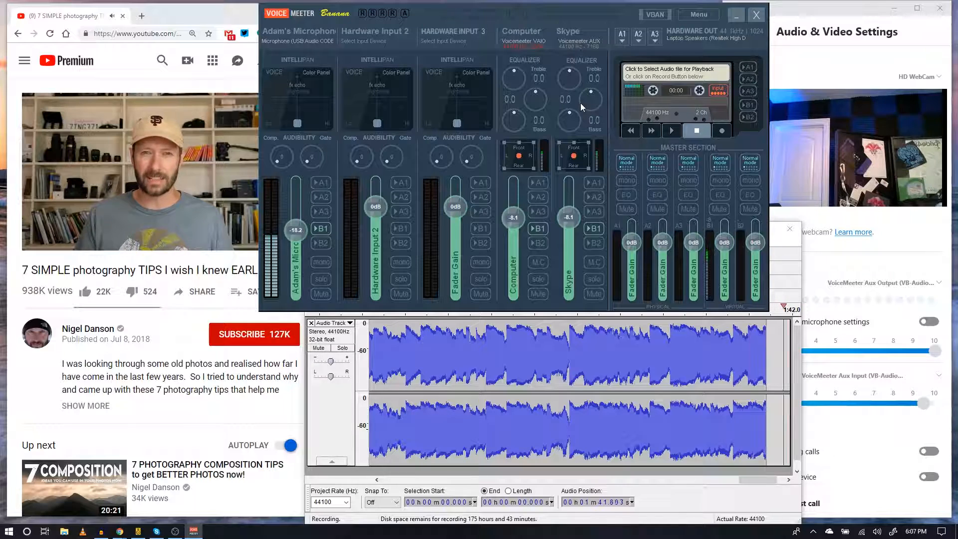
pyautogui.click(838, 24)
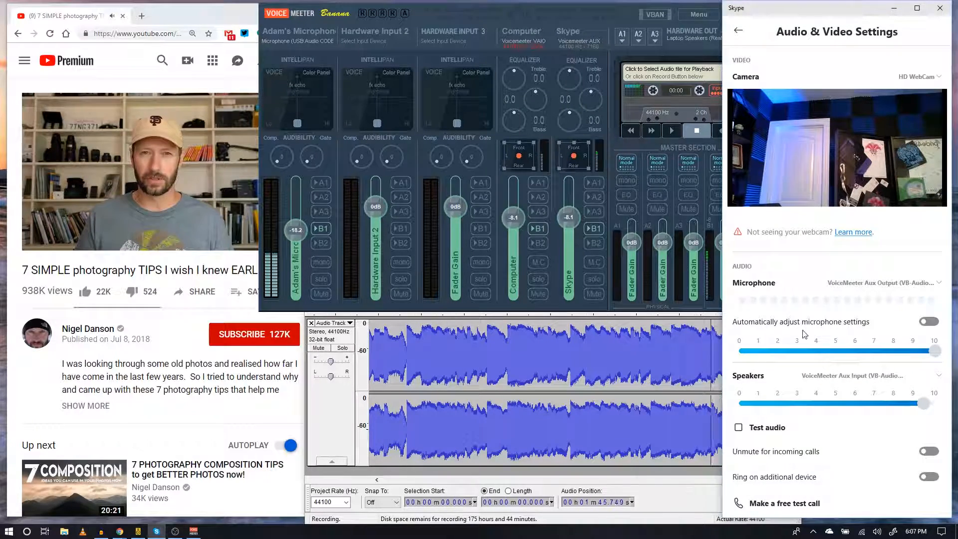
pyautogui.click(857, 283)
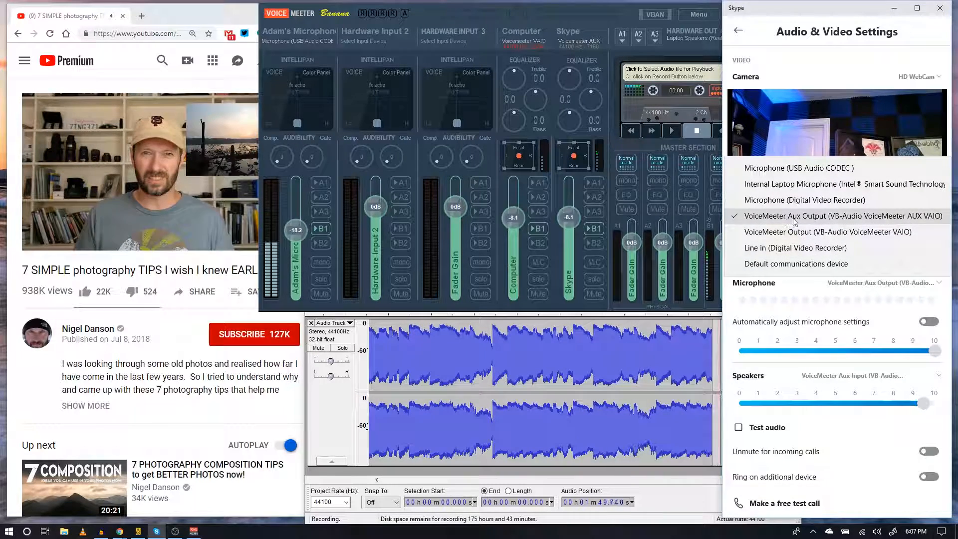
pyautogui.click(838, 219)
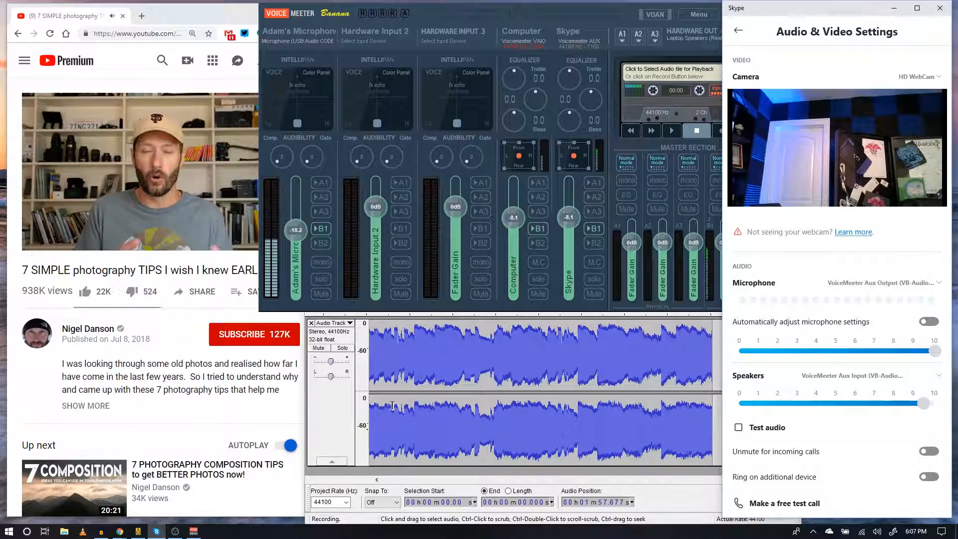
# Stop the Audacity recording and pause the YouTube video, closing any stray VB-Audio page that opens.
pyautogui.click(400, 479)
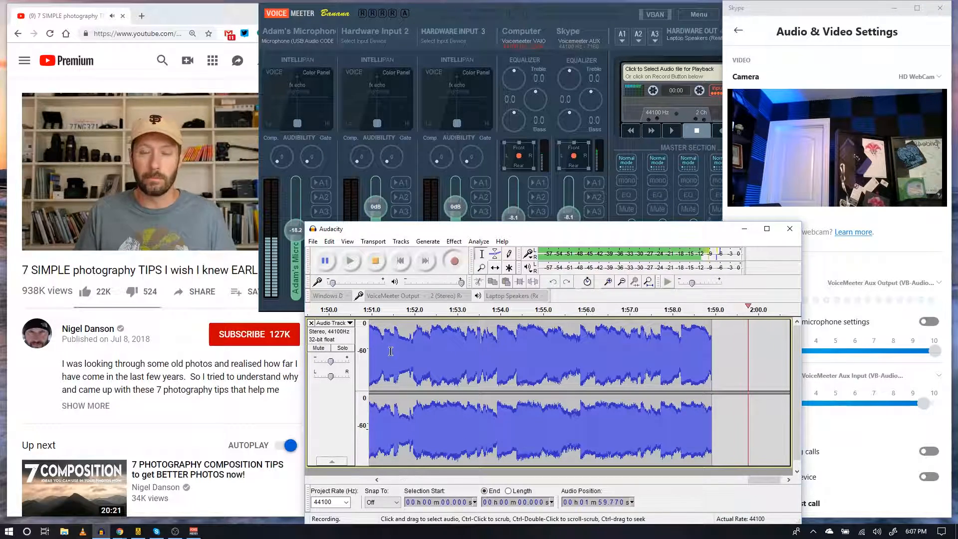
pyautogui.click(375, 262)
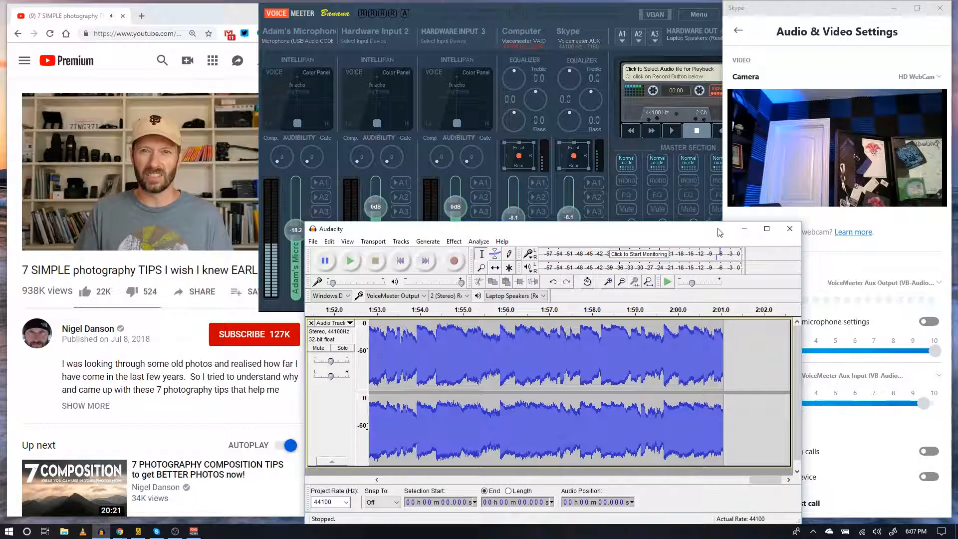
pyautogui.moveTo(68, 218)
pyautogui.click(49, 244)
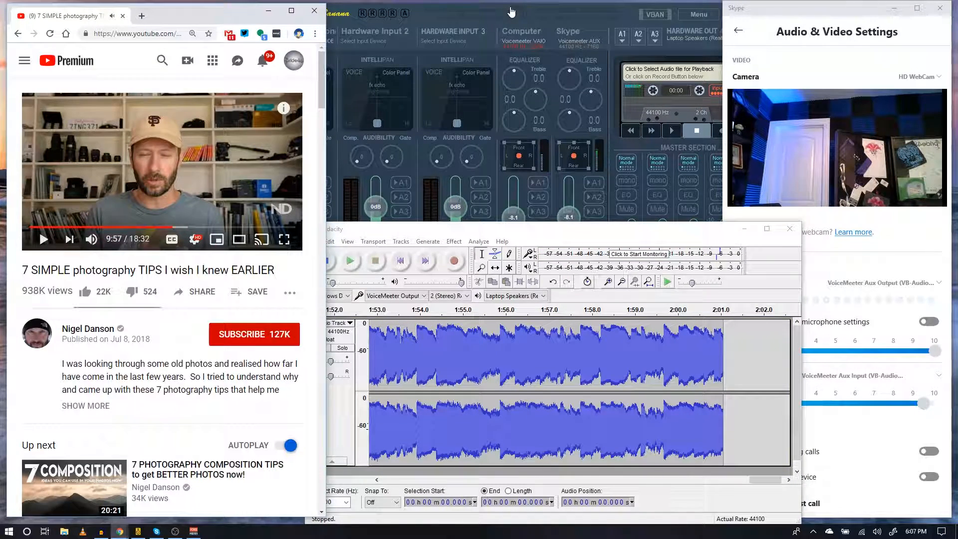
pyautogui.click(510, 11)
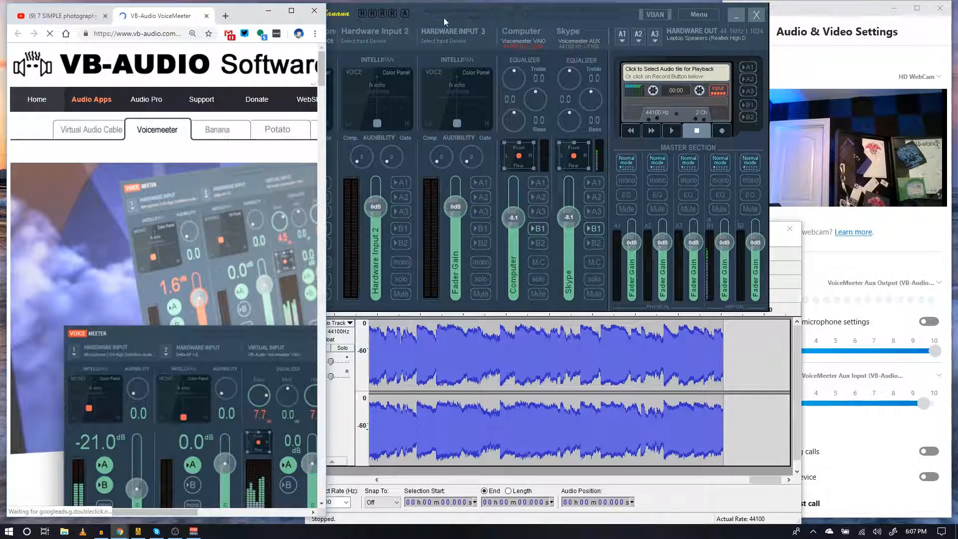
pyautogui.hotkey('ctrl', 'w')
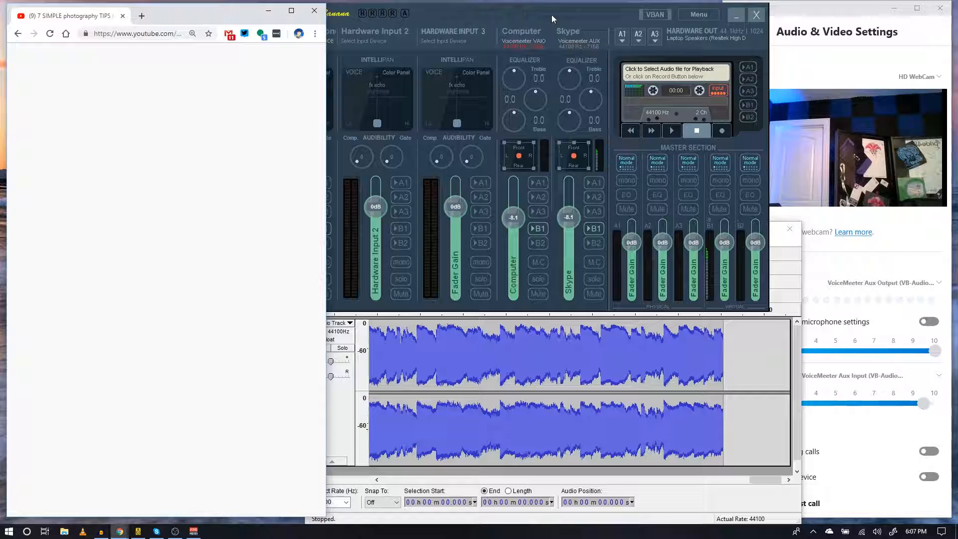
# Switch the microphone strip's B2 routing on and off in the mixer while watching Skype's microphone level meter.
pyautogui.click(577, 128)
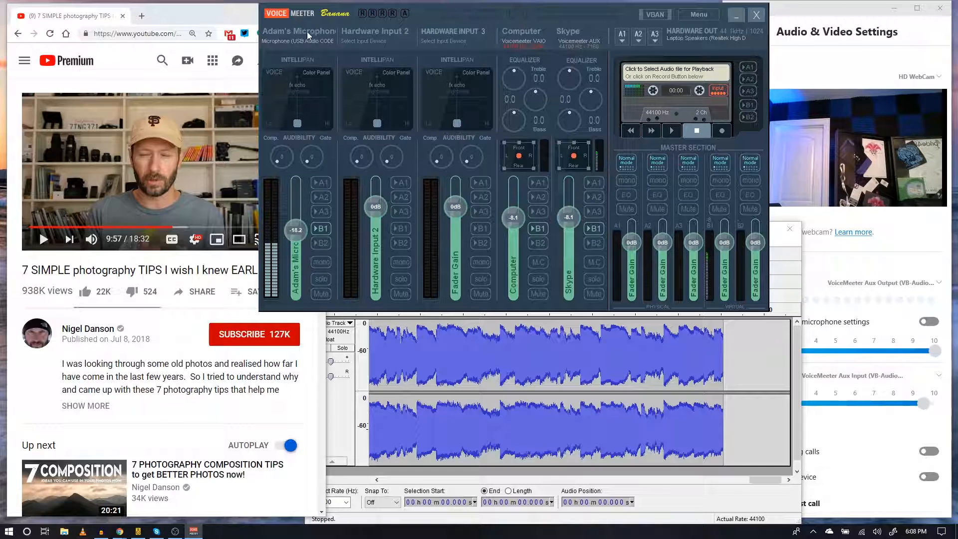
pyautogui.click(322, 243)
pyautogui.click(834, 15)
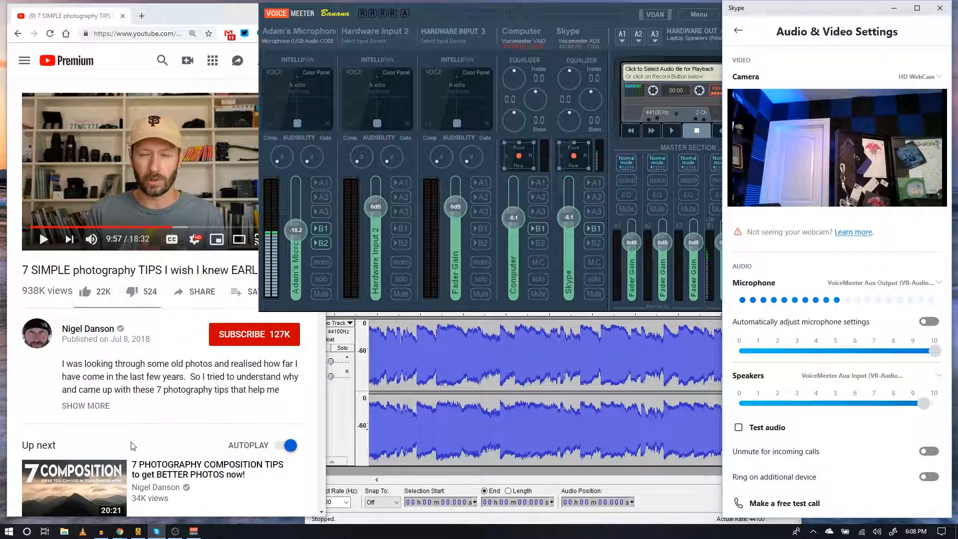
pyautogui.click(322, 242)
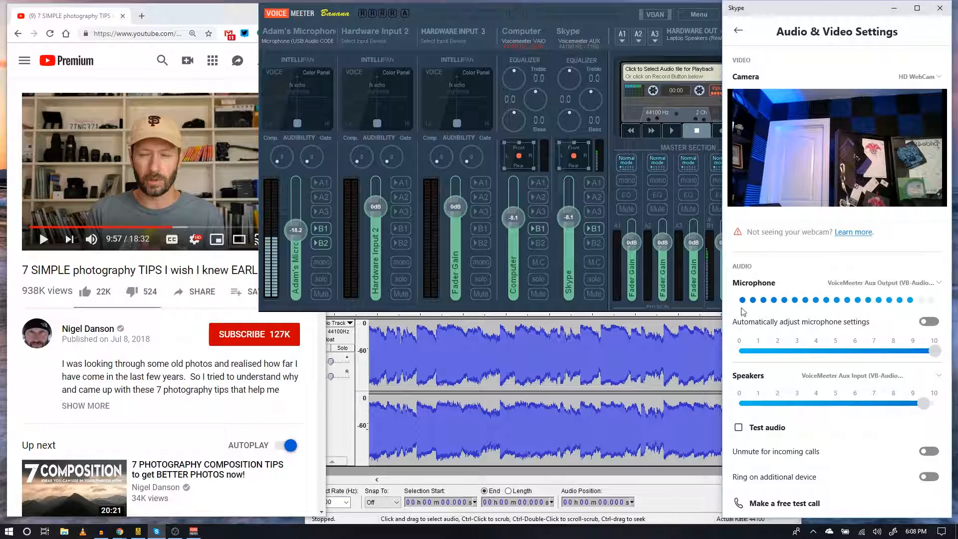
pyautogui.click(321, 244)
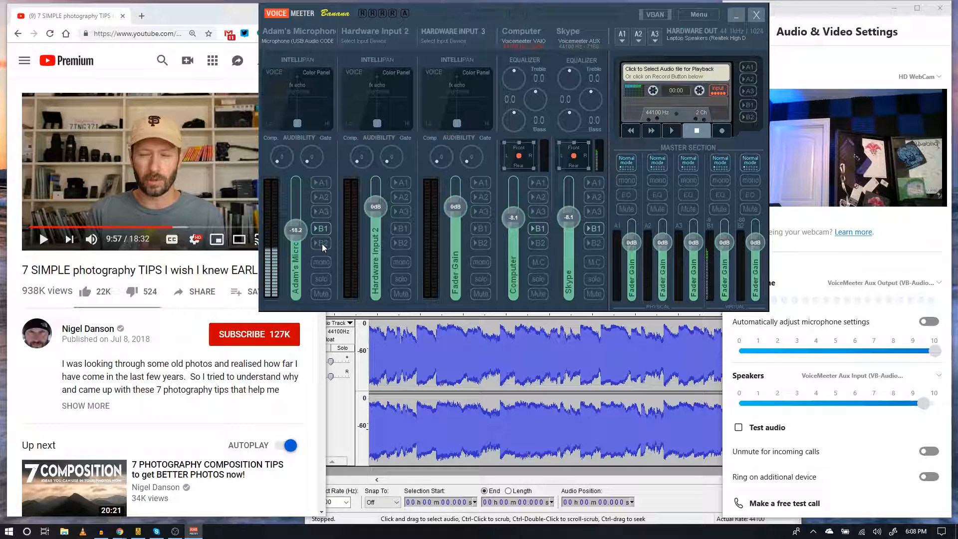
pyautogui.click(322, 244)
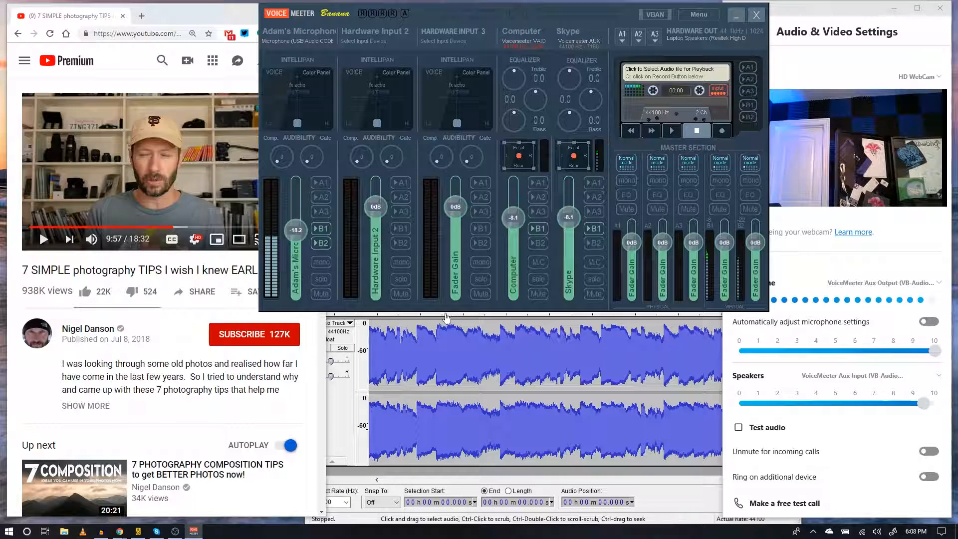
pyautogui.click(323, 244)
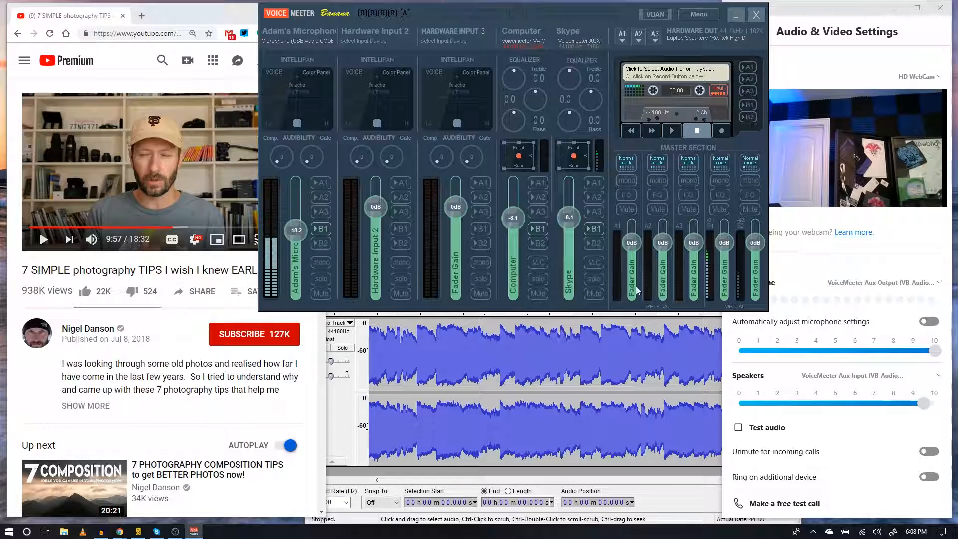
pyautogui.click(882, 256)
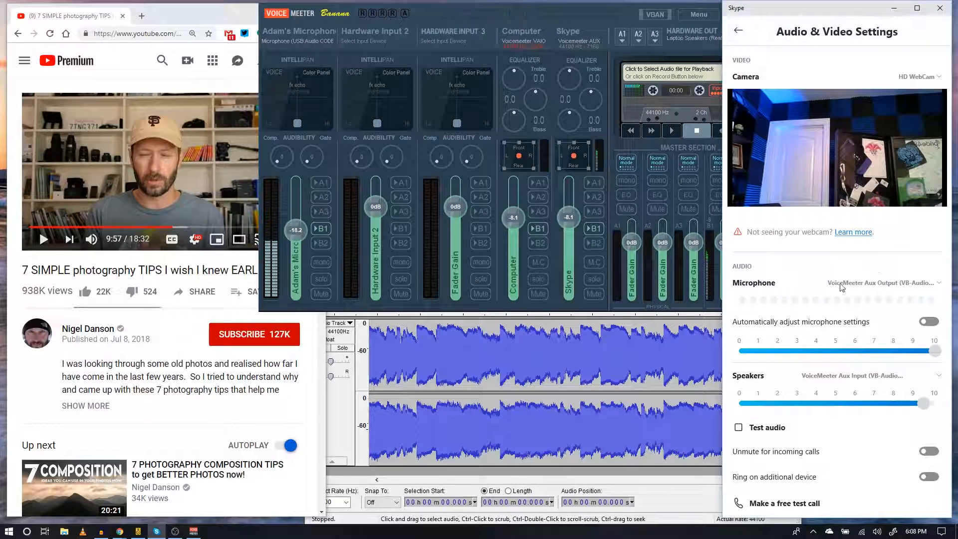
# Resume the YouTube video and route both the Computer and microphone strips to B2.
pyautogui.click(36, 238)
pyautogui.click(36, 239)
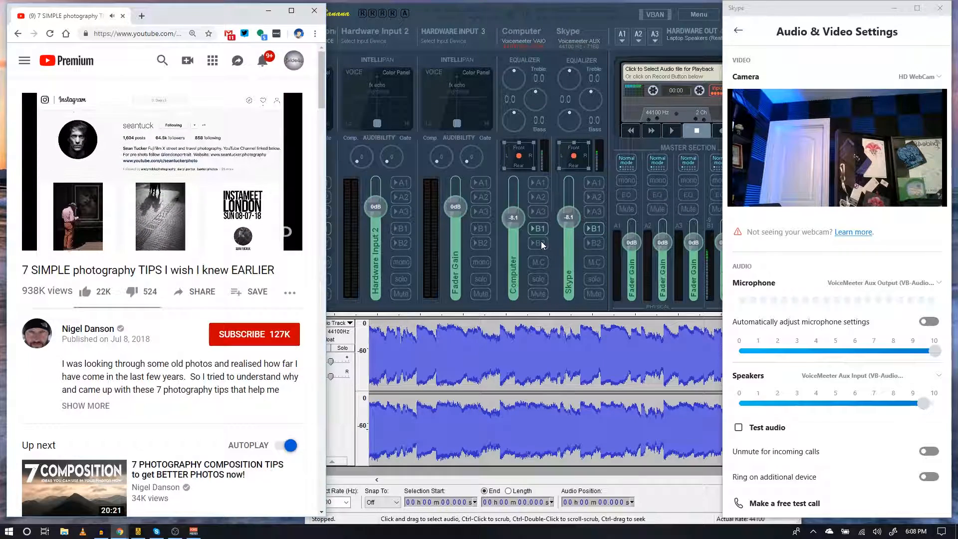
pyautogui.click(539, 244)
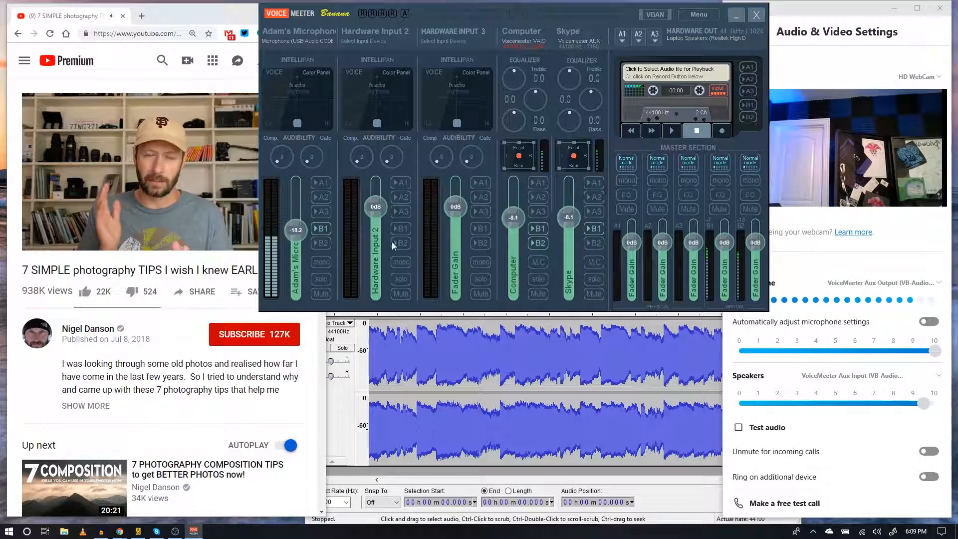
pyautogui.click(321, 243)
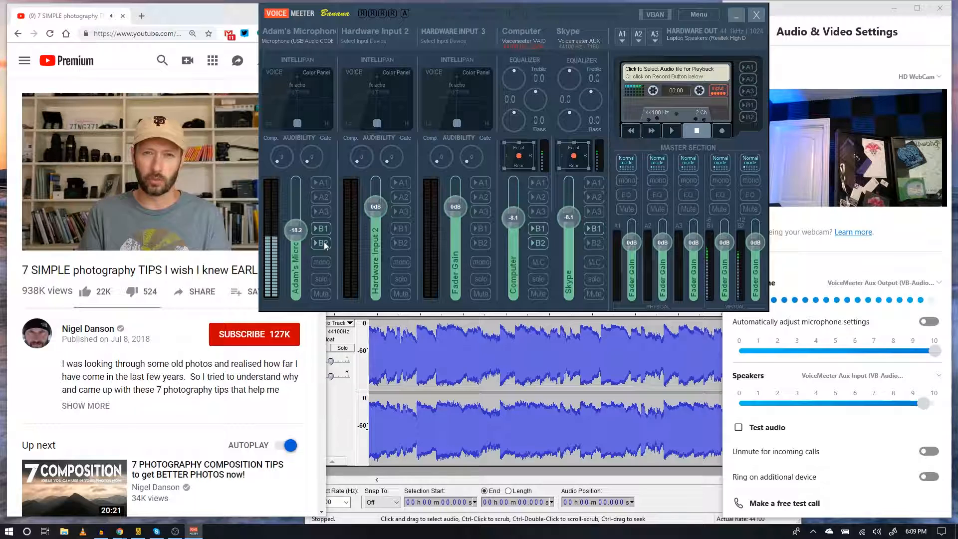
pyautogui.click(540, 242)
pyautogui.click(541, 243)
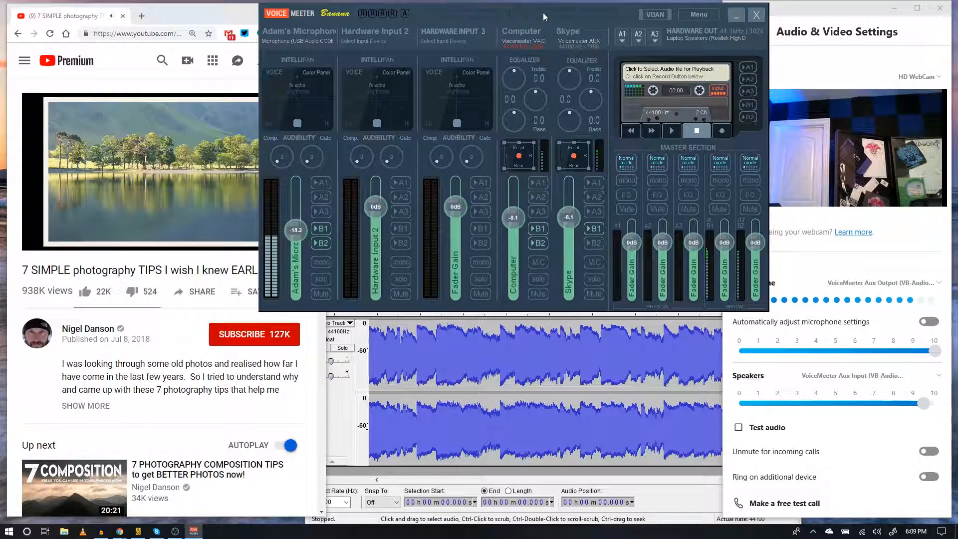
# Move the mixer down, switch to butt and set its audio device to VoiceMeeter Output in the audio settings.
pyautogui.moveTo(542, 13); pyautogui.dragTo(541, 46)
pyautogui.click(524, 14)
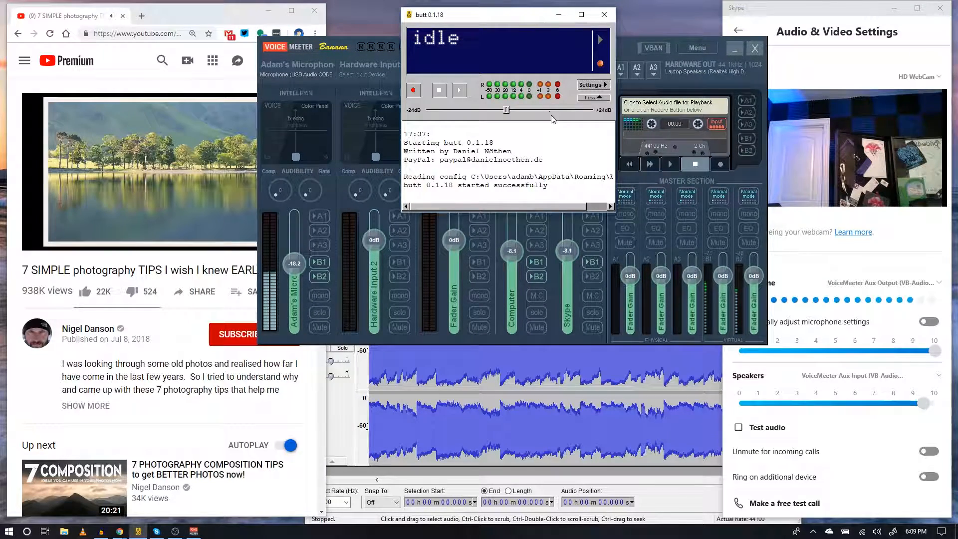
pyautogui.click(590, 85)
pyautogui.click(707, 71)
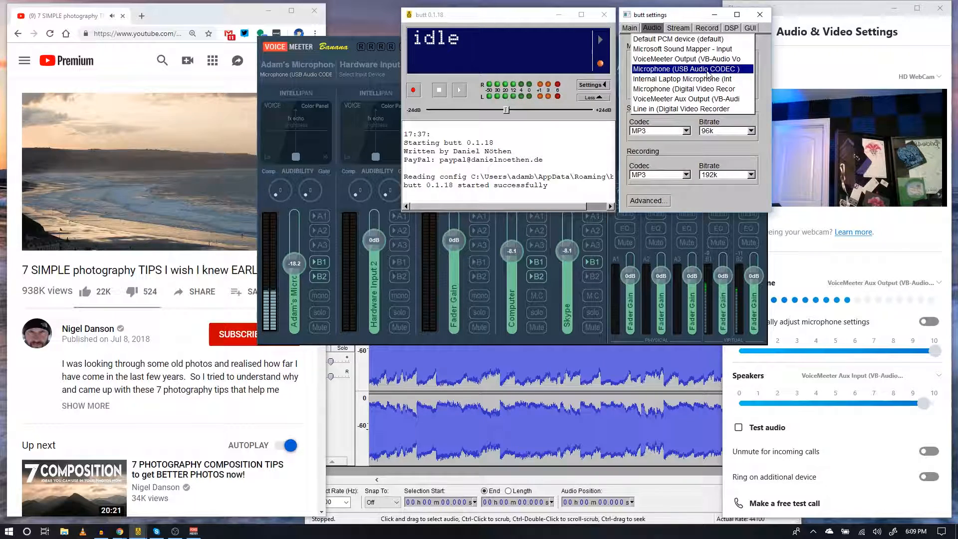
pyautogui.click(700, 60)
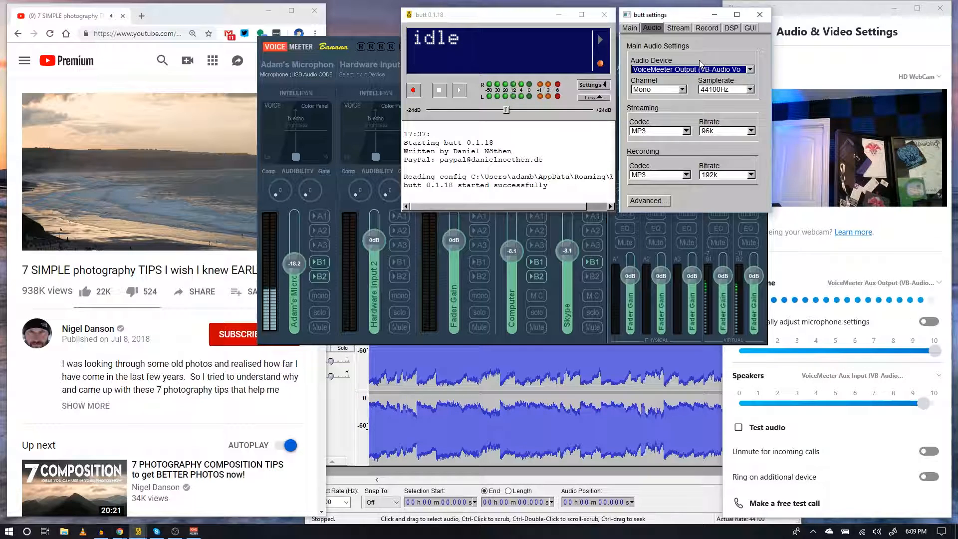
pyautogui.click(758, 19)
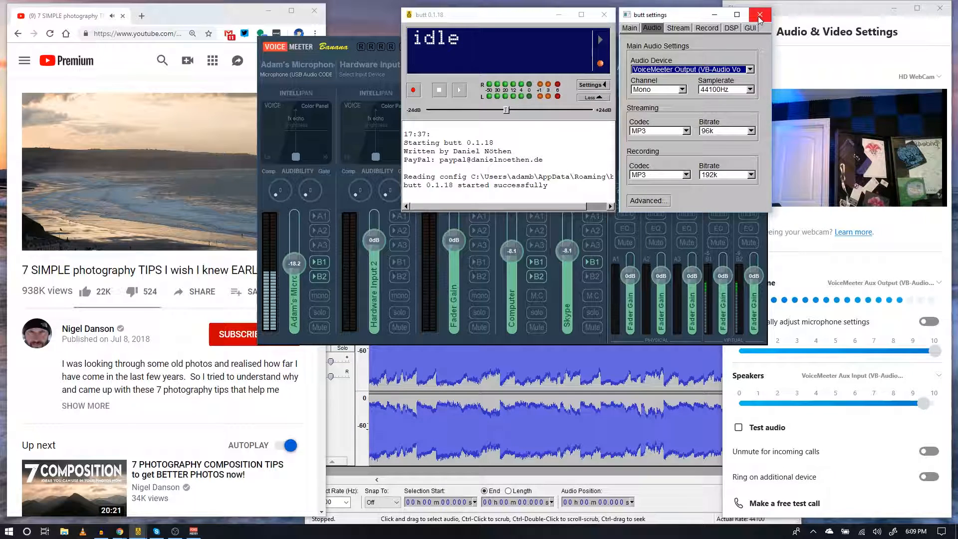
# Move the butt window aside, then pause and resume the YouTube video while watching Skype's microphone meter.
pyautogui.moveTo(526, 19); pyautogui.dragTo(616, 26)
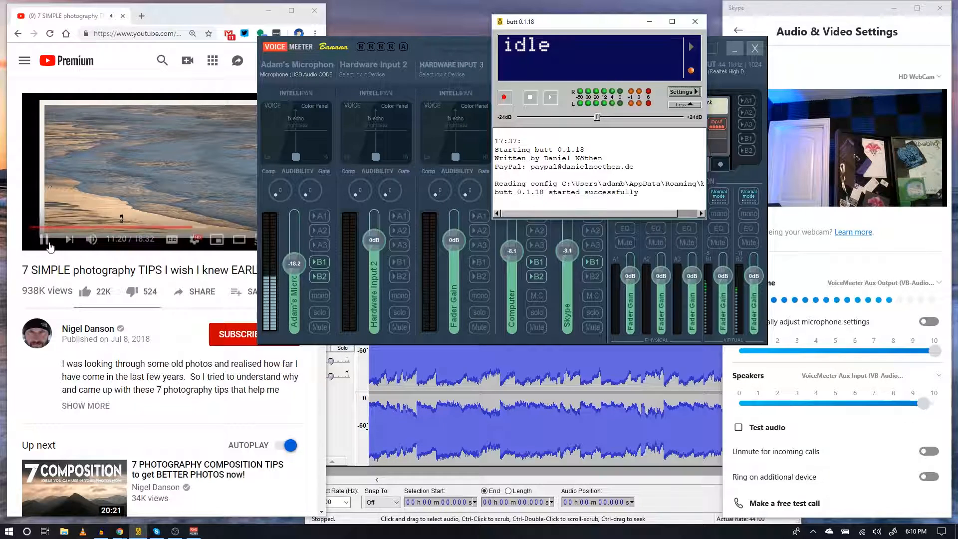
pyautogui.click(50, 244)
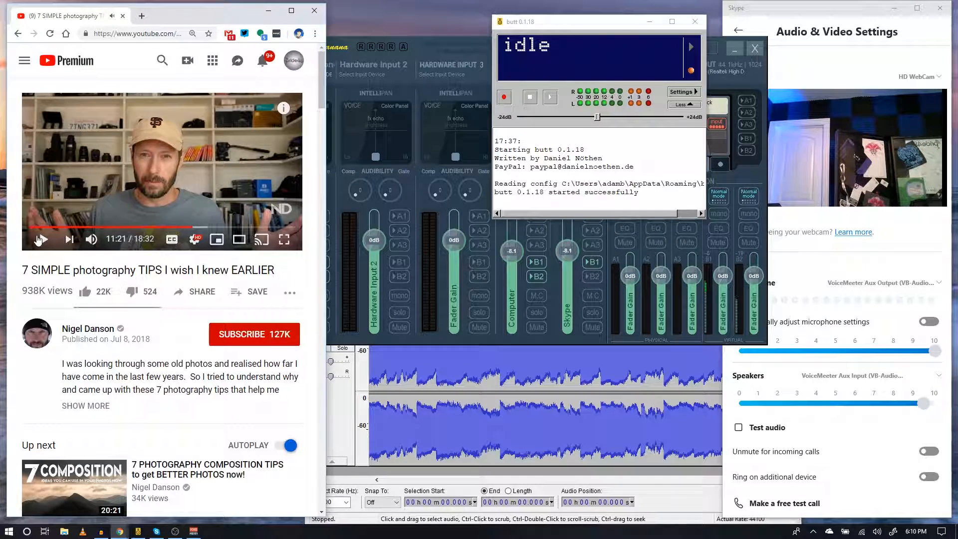
pyautogui.click(44, 241)
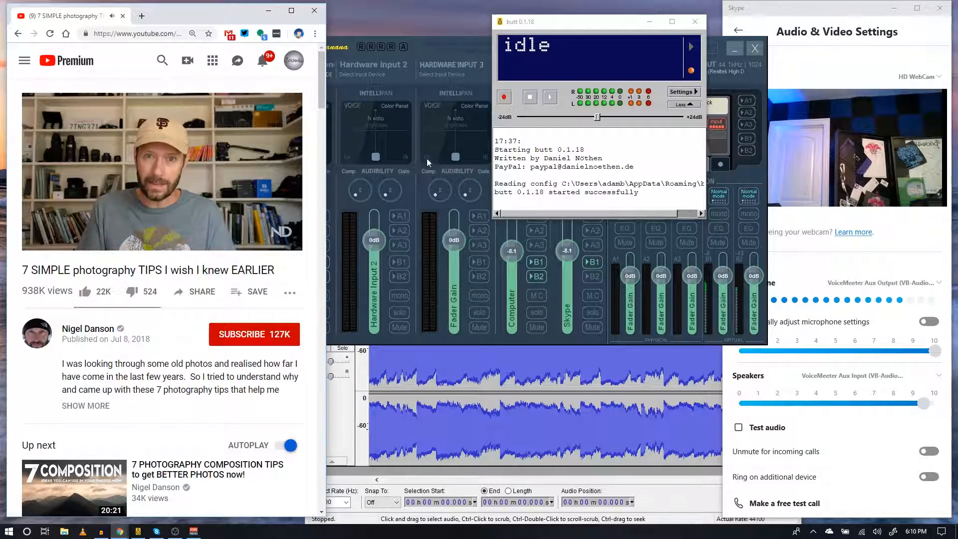
# Move the mixer below butt's level meters and turn off B1 on the microphone, Computer and Skype strips.
pyautogui.click(437, 48)
pyautogui.moveTo(547, 55); pyautogui.dragTo(570, 149)
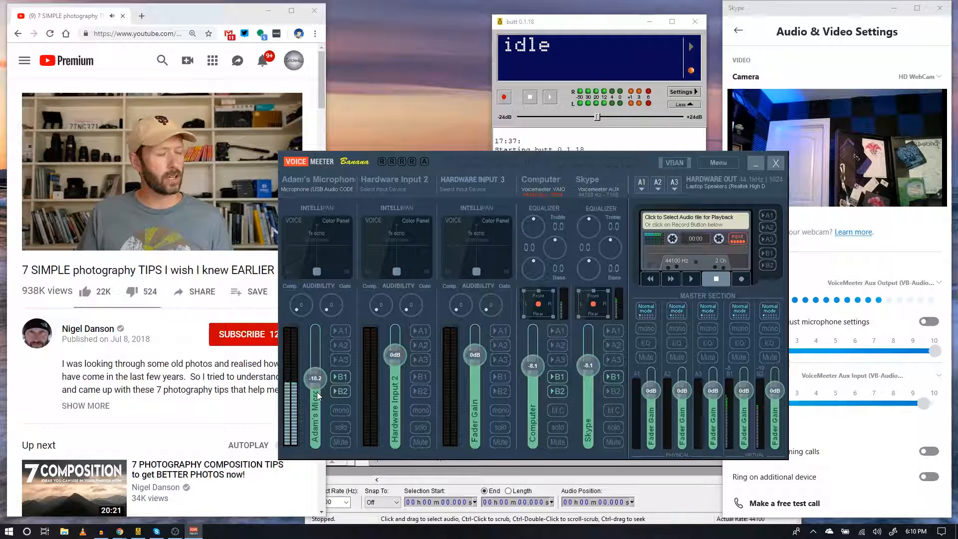
pyautogui.click(339, 377)
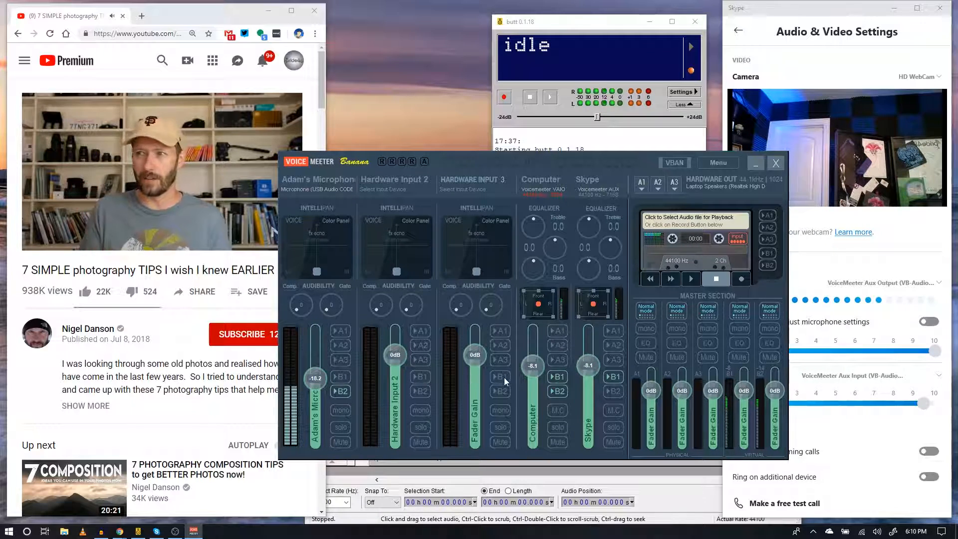
pyautogui.click(561, 377)
pyautogui.click(615, 377)
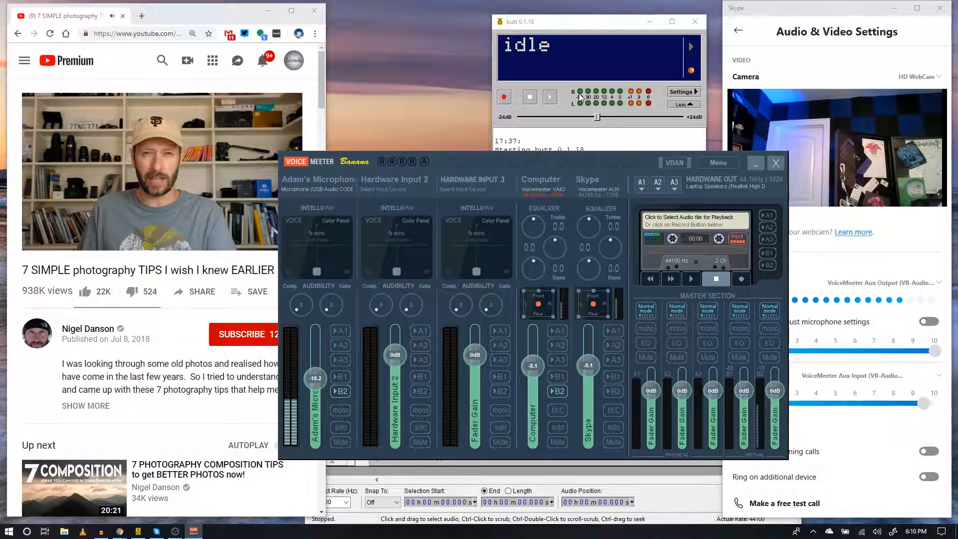
# Route the microphone and Computer strips to B1 again while watching butt's level meters.
pyautogui.click(342, 376)
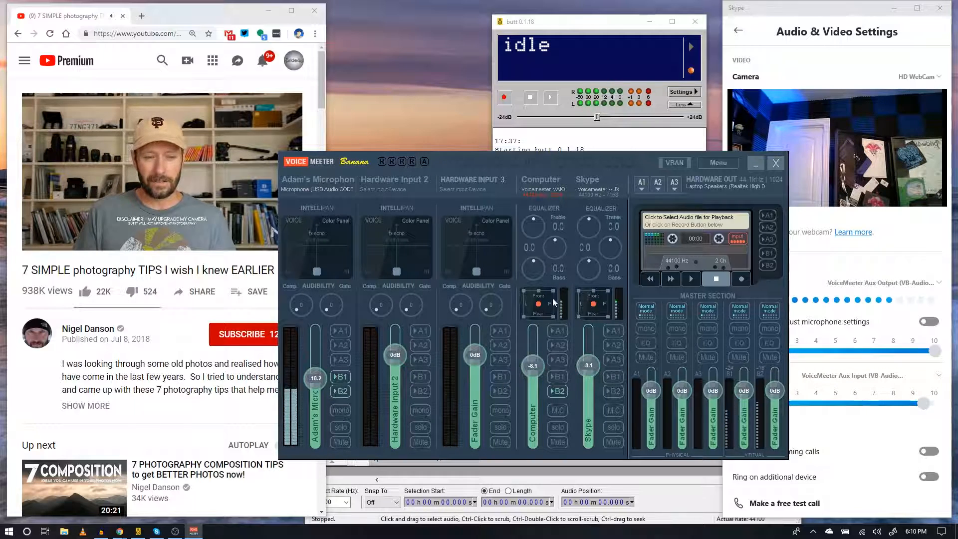
pyautogui.click(559, 378)
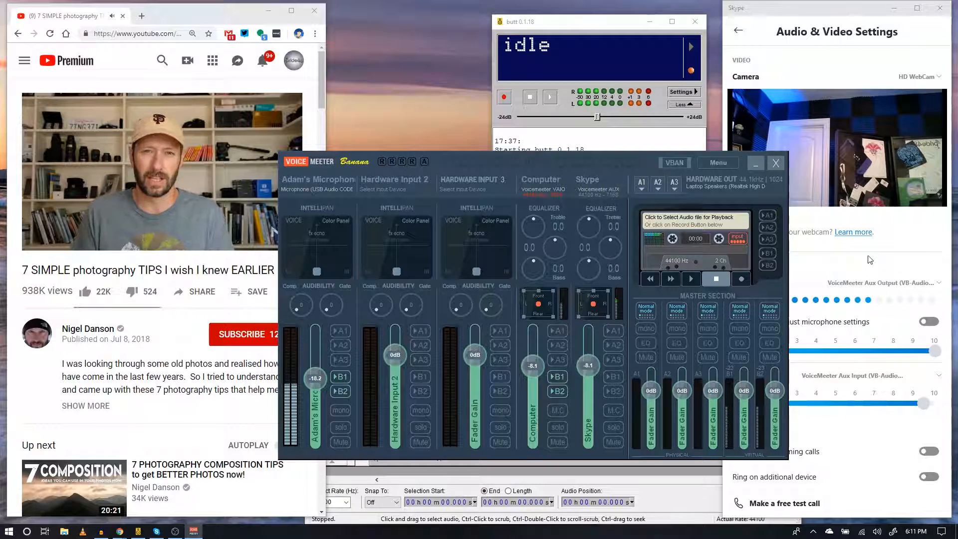
# Check Skype's microphone meter, then route the Skype strip to B1 alongside the microphone and Computer strips.
pyautogui.click(901, 226)
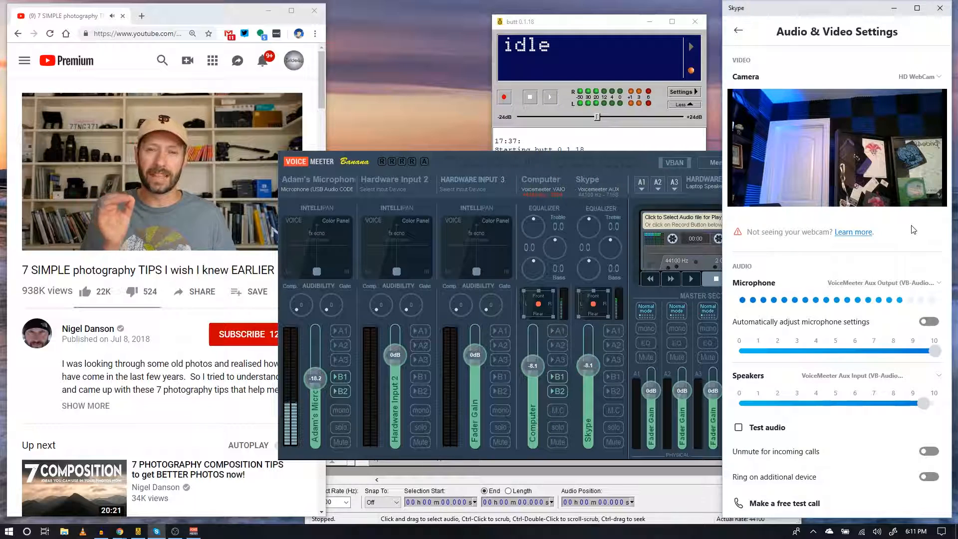
pyautogui.click(622, 196)
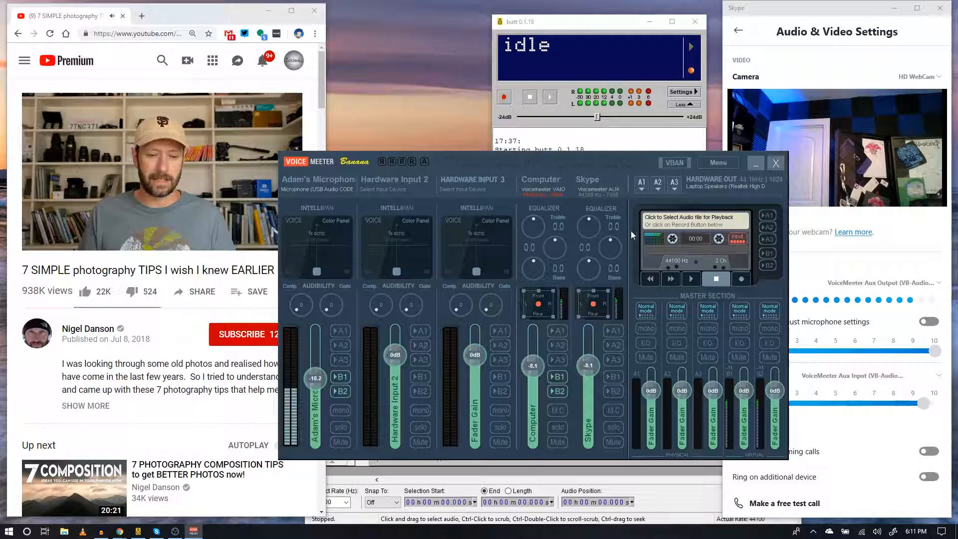
pyautogui.click(613, 376)
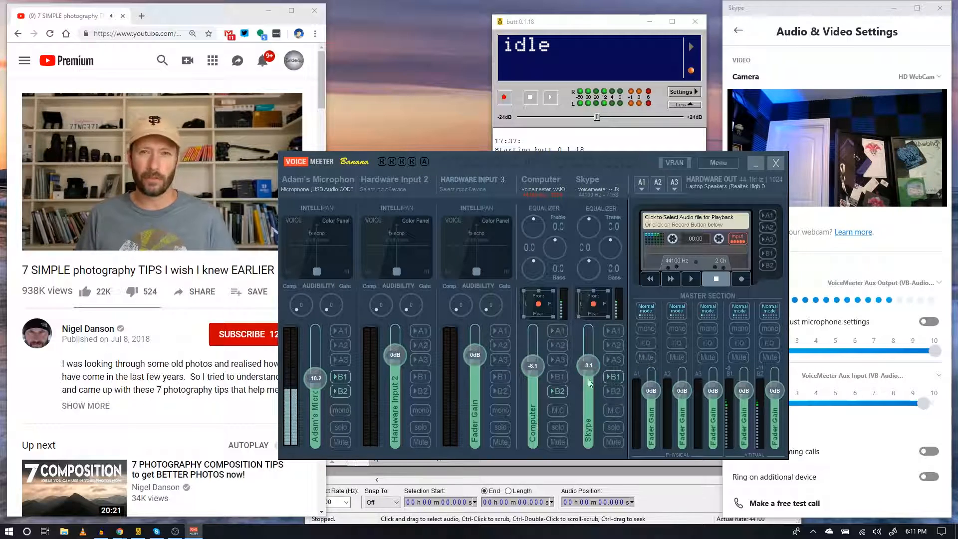
pyautogui.click(559, 377)
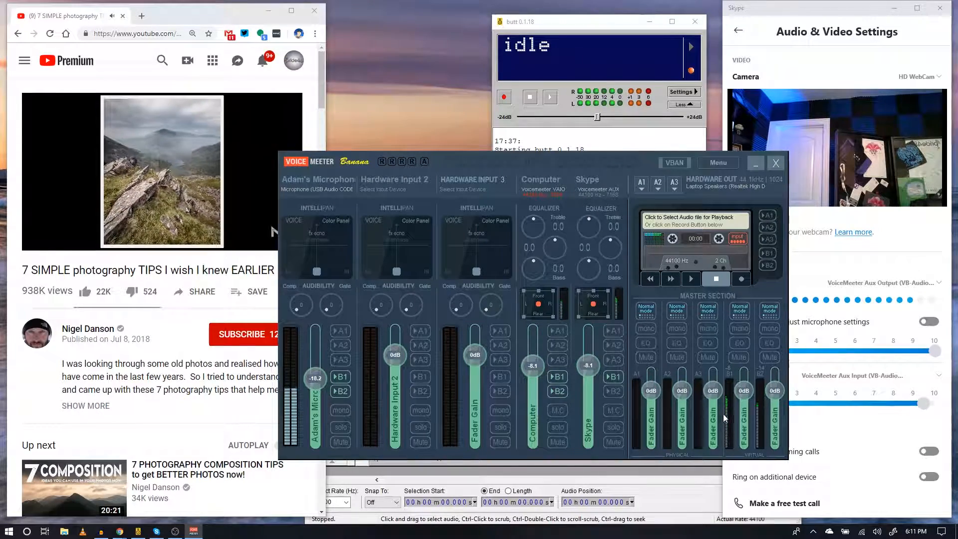
# Move the butt window slightly up, then bring Skype's audio settings and the mixer forward in turn to compare their routing.
pyautogui.moveTo(576, 27); pyautogui.dragTo(564, 18)
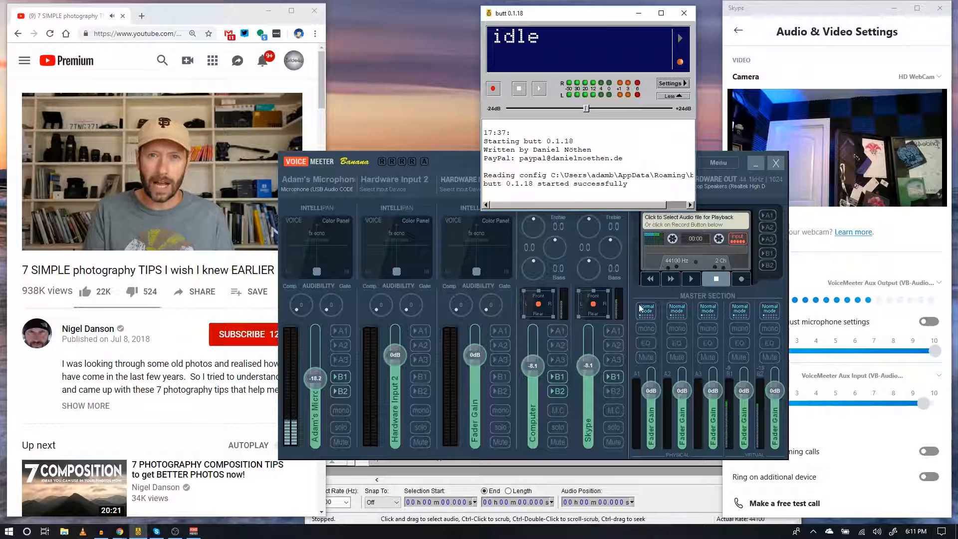
pyautogui.click(813, 15)
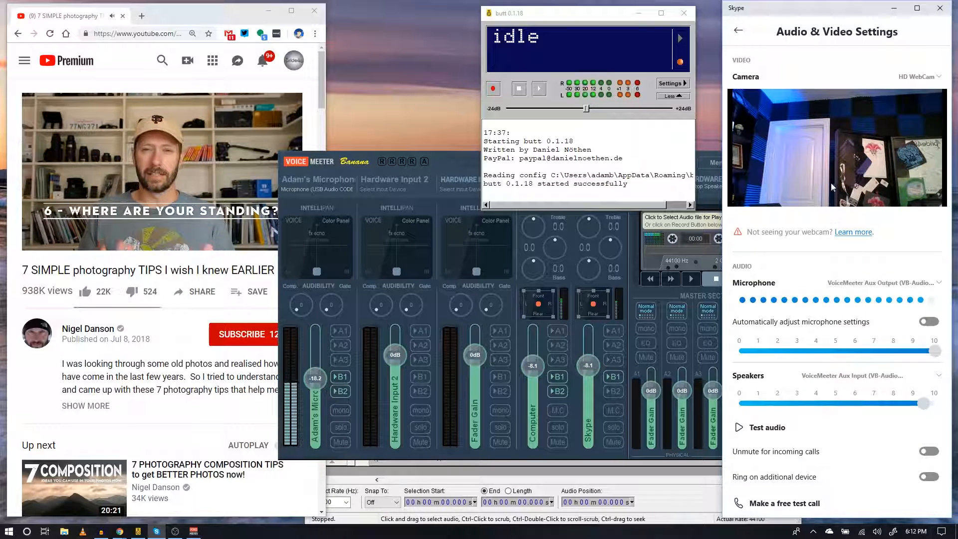
pyautogui.click(452, 168)
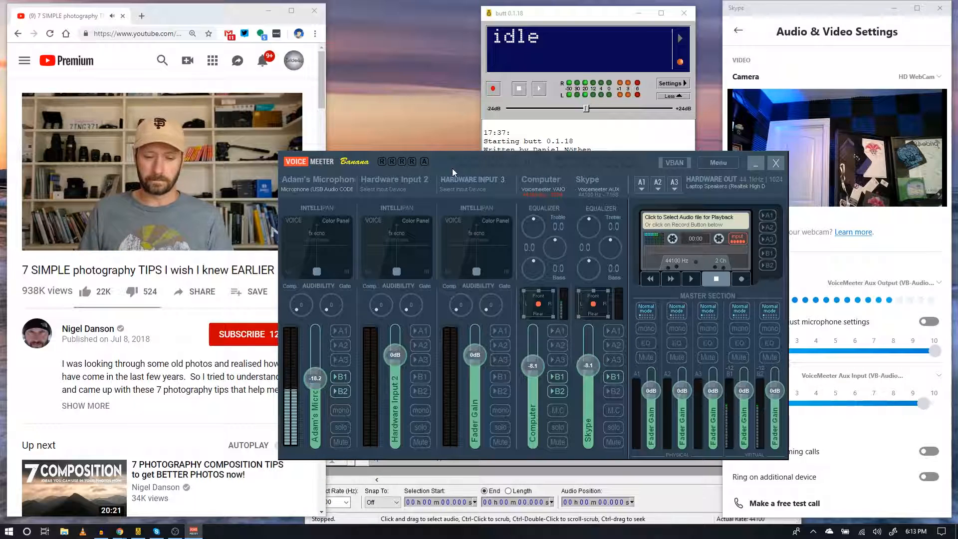
# Review the A1 hardware output devices and select MME: Laptop Speakers (Realtek High D).
pyautogui.click(644, 187)
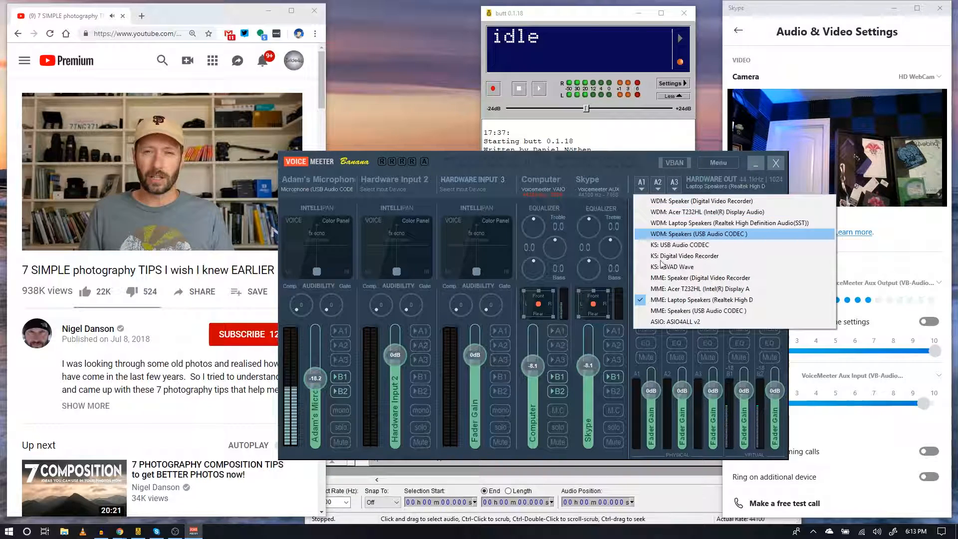
pyautogui.click(668, 300)
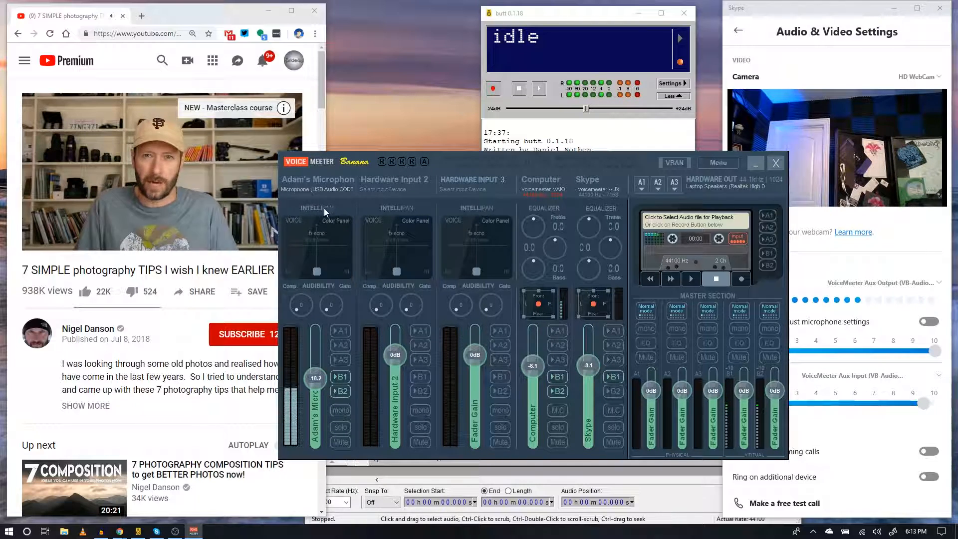
pyautogui.click(641, 182)
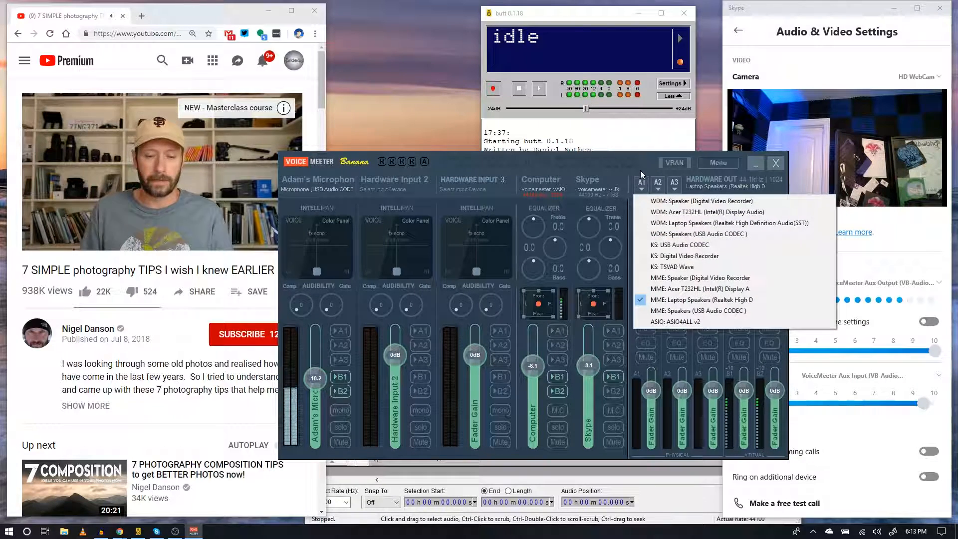
pyautogui.click(630, 180)
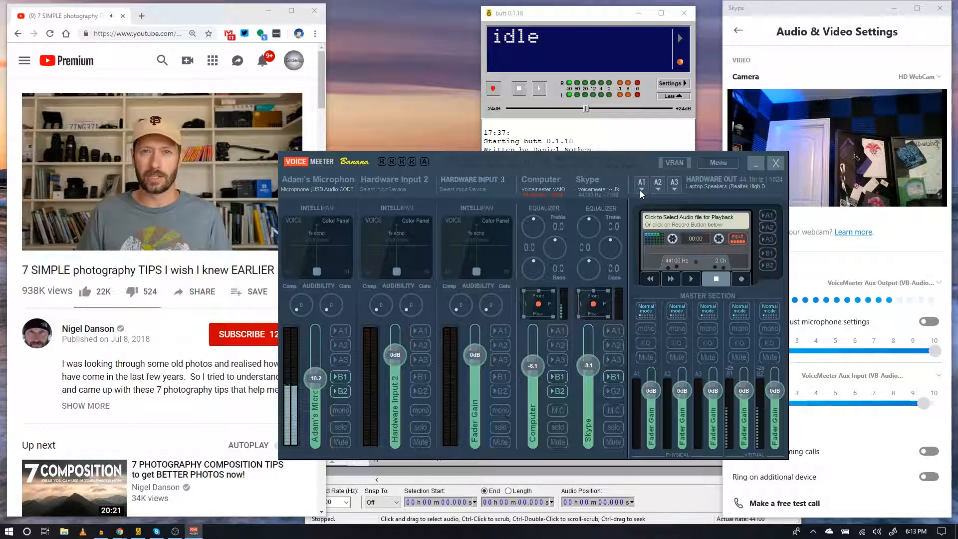
pyautogui.click(641, 189)
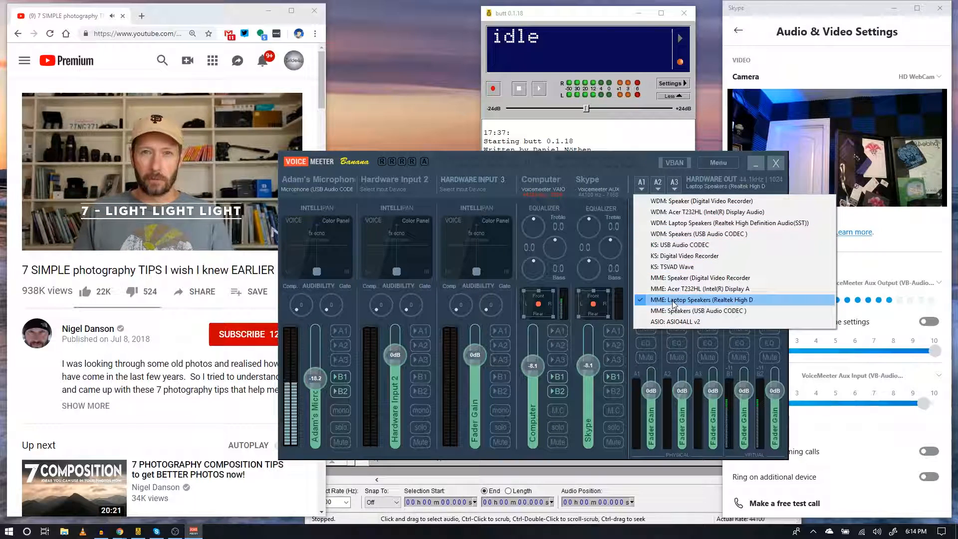
pyautogui.click(684, 300)
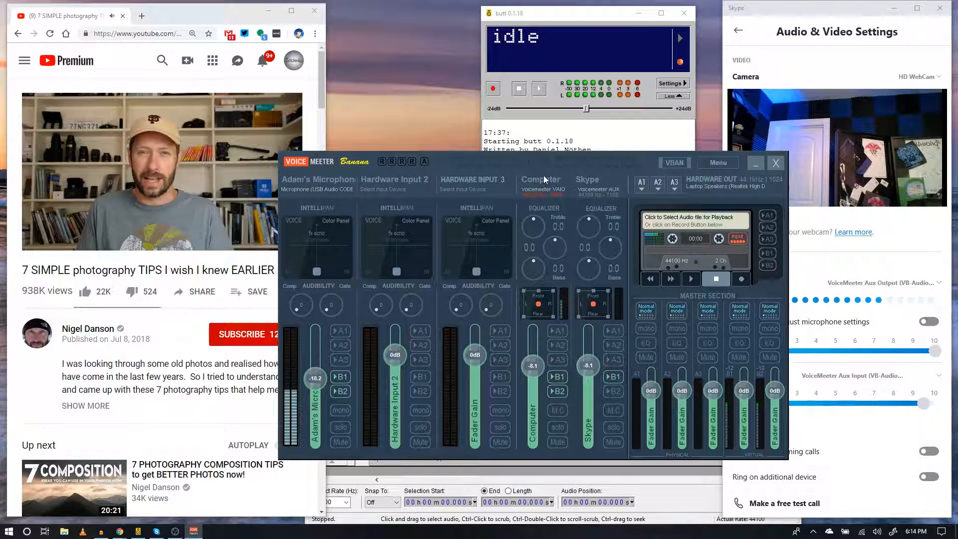
# Route the Computer and Skype strips to A1, then bring Skype's audio settings forward.
pyautogui.click(556, 330)
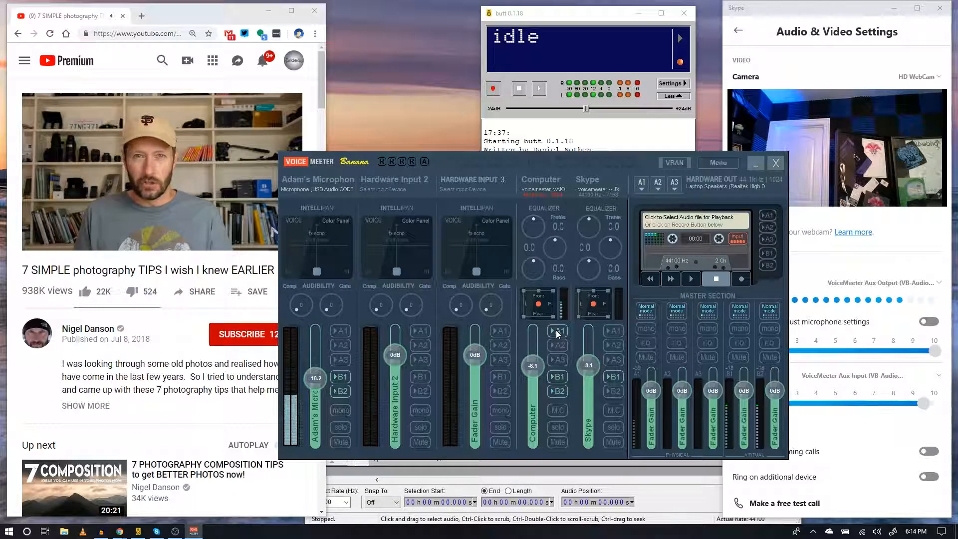
pyautogui.click(614, 330)
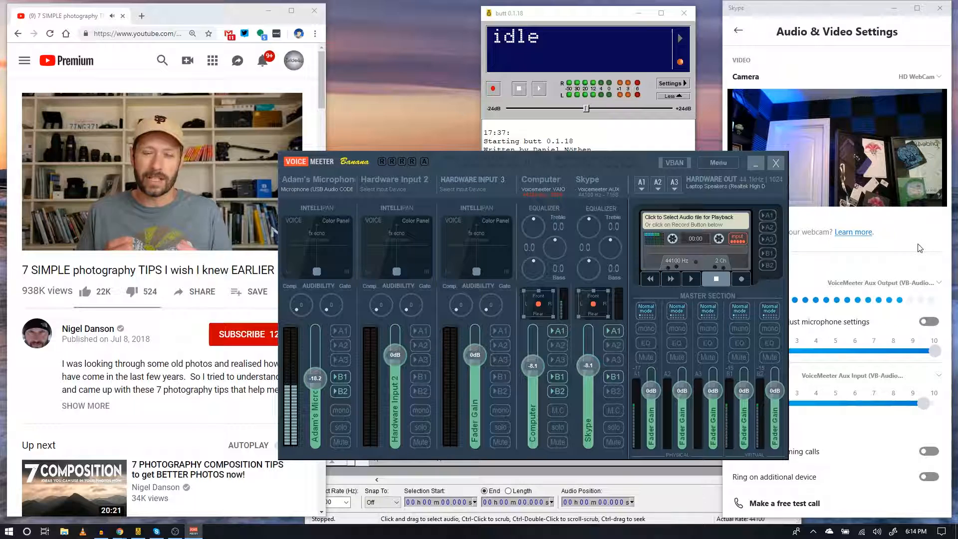
pyautogui.click(792, 284)
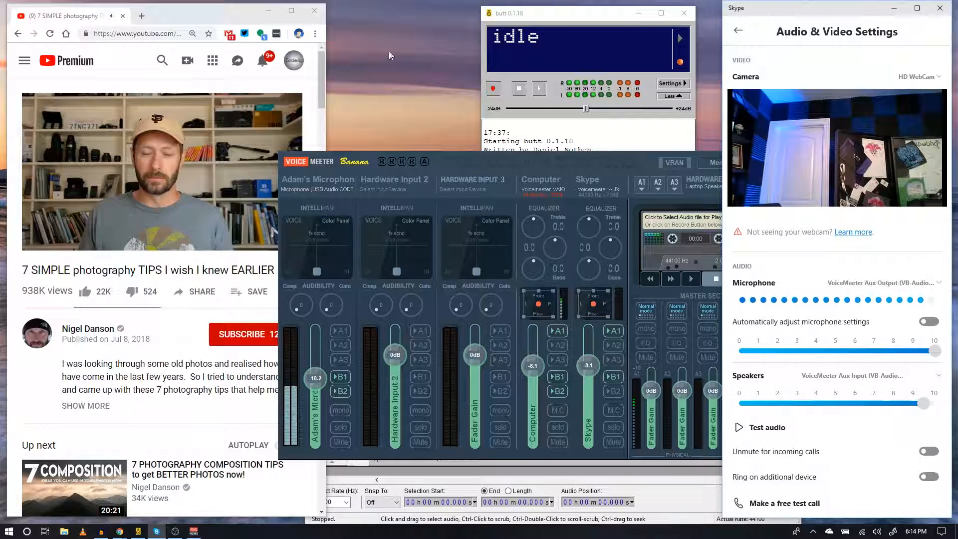
# Pause the YouTube video and return to the mixer to try the microphone strip's A1 routing.
pyautogui.click(91, 164)
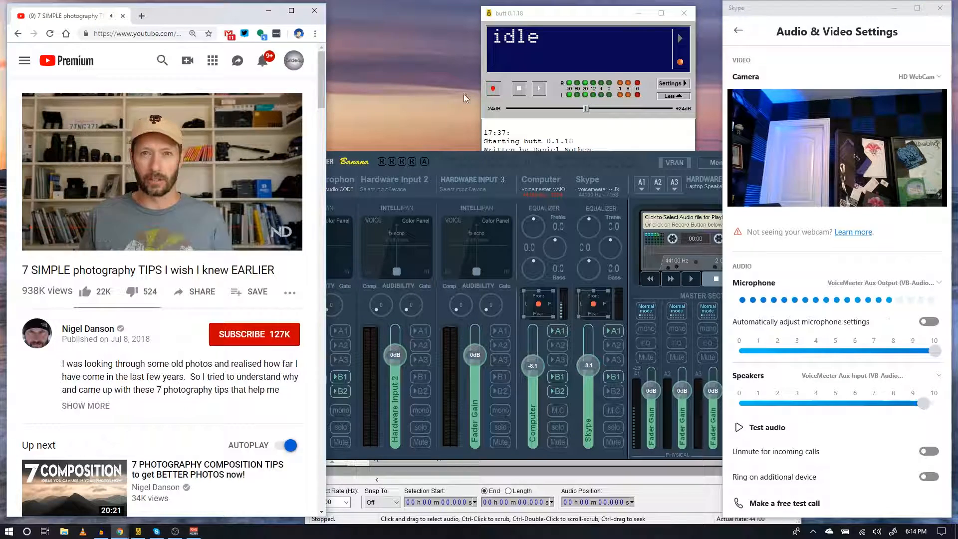
pyautogui.click(460, 158)
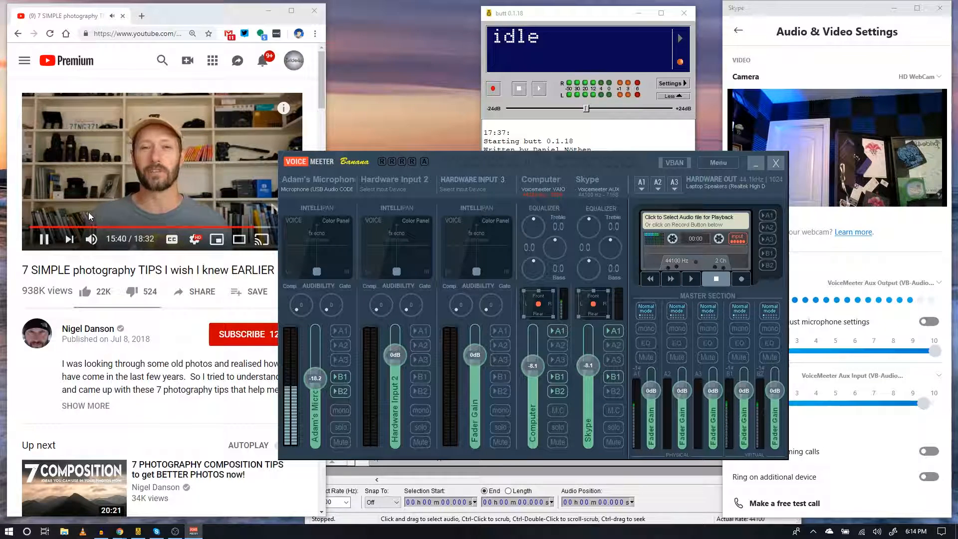
pyautogui.click(45, 238)
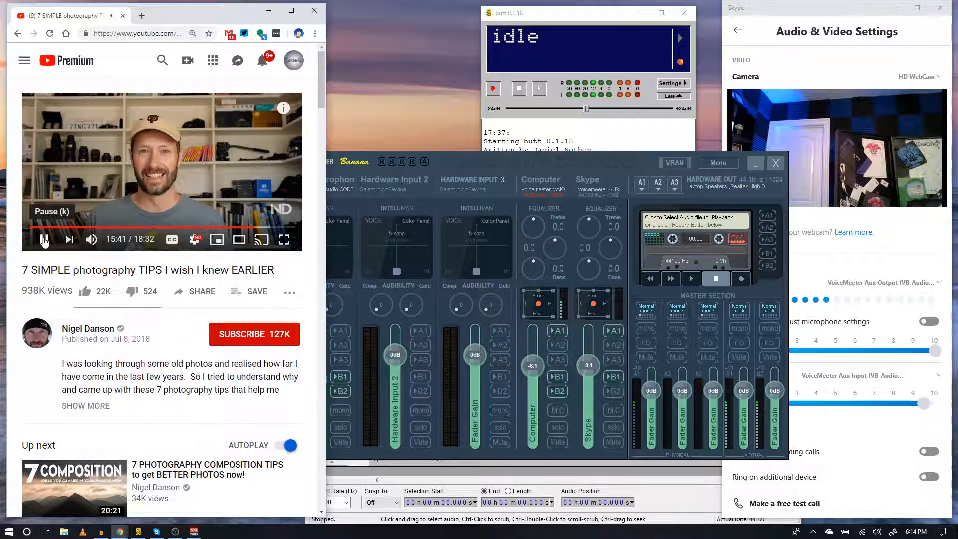
pyautogui.click(502, 156)
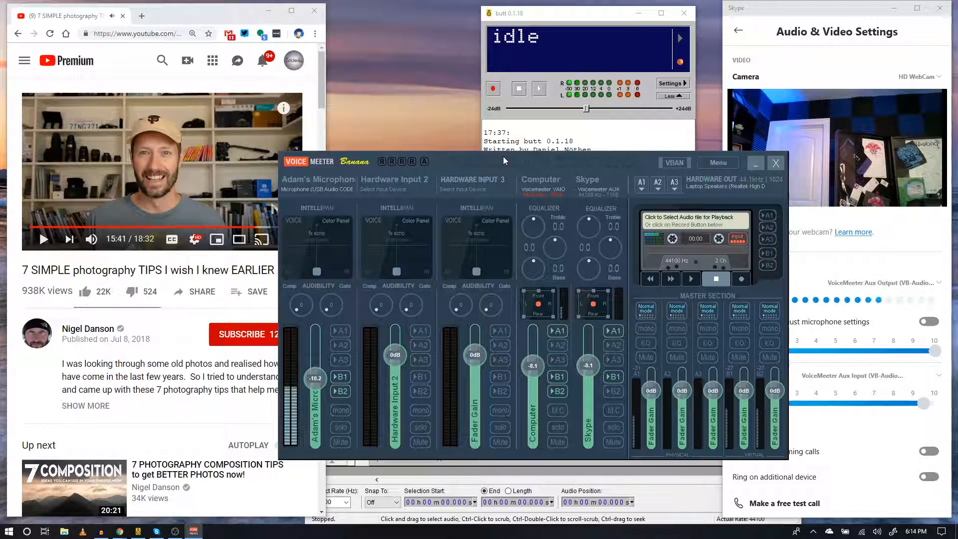
pyautogui.click(346, 331)
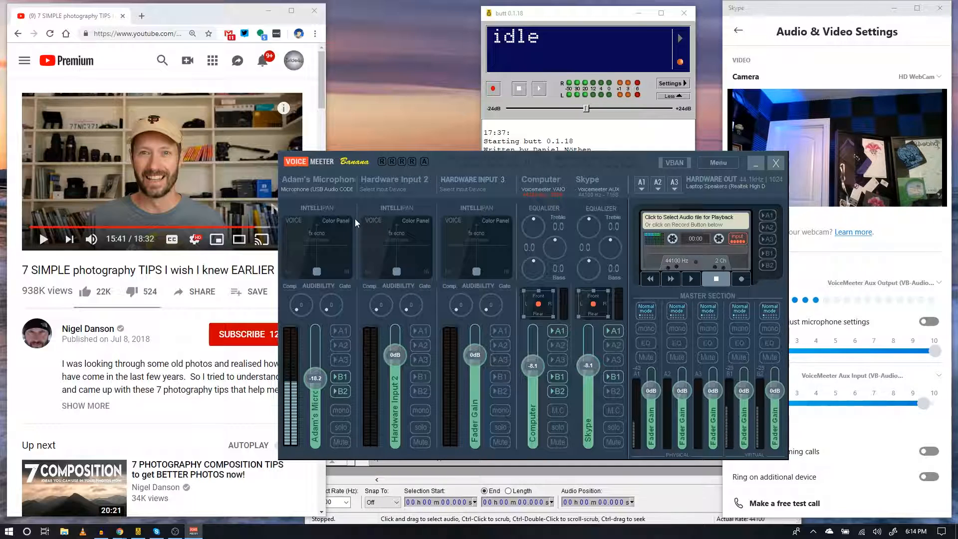